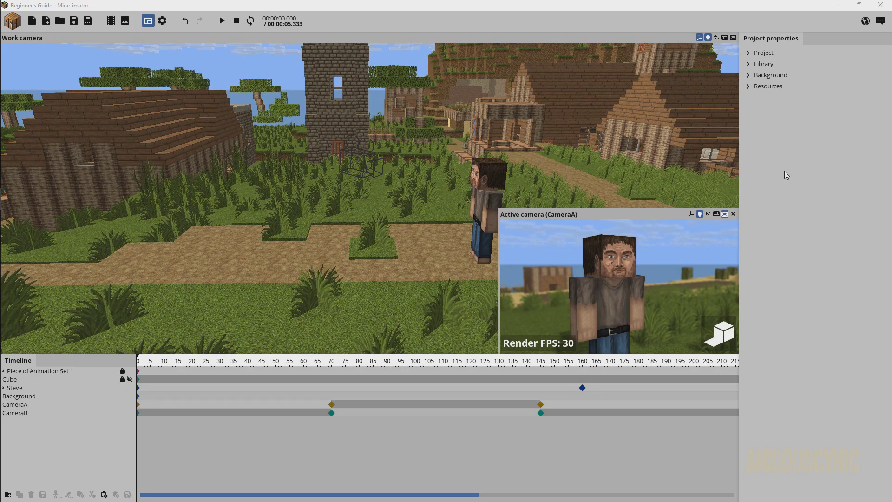
# Set the background's sunlight color to a pale warm tint, FFEDD0, at frame 90
pyautogui.moveTo(260, 362); pyautogui.dragTo(417, 366)
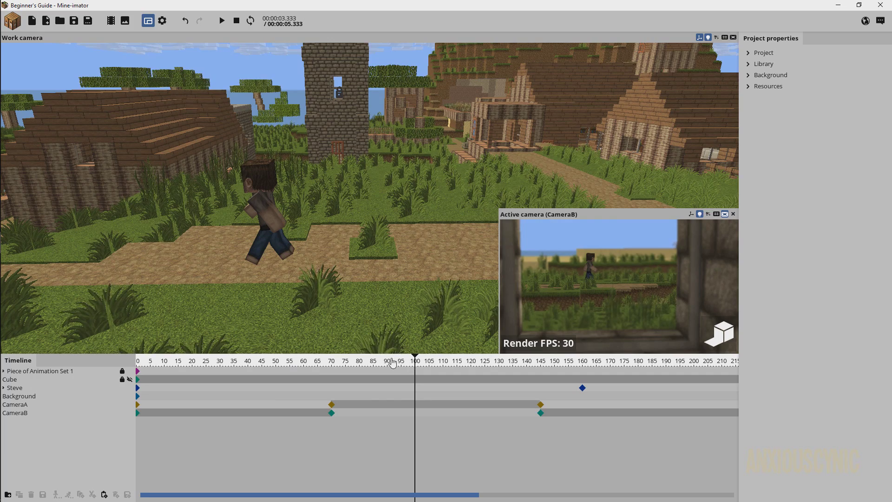
pyautogui.moveTo(387, 364)
pyautogui.mouseDown()
pyautogui.moveTo(200, 364)
pyautogui.moveTo(387, 363)
pyautogui.mouseUp()
pyautogui.click(754, 75)
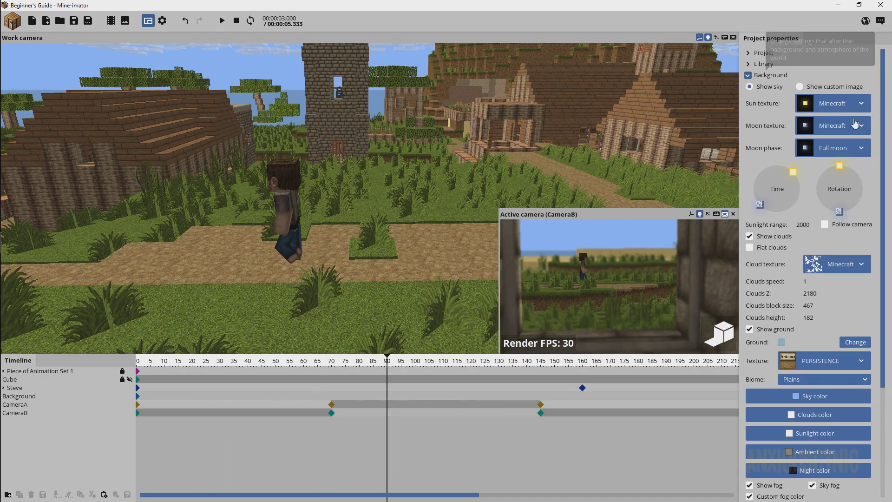
pyautogui.moveTo(881, 92); pyautogui.dragTo(881, 202)
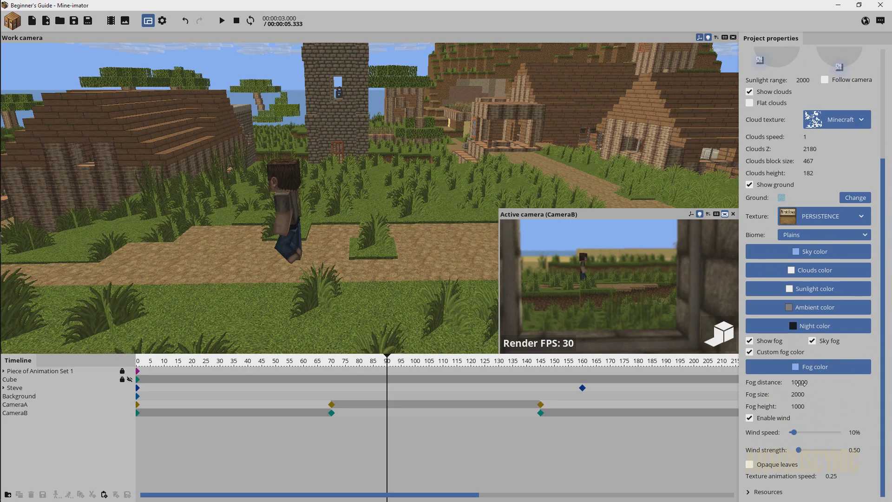
pyautogui.click(789, 291)
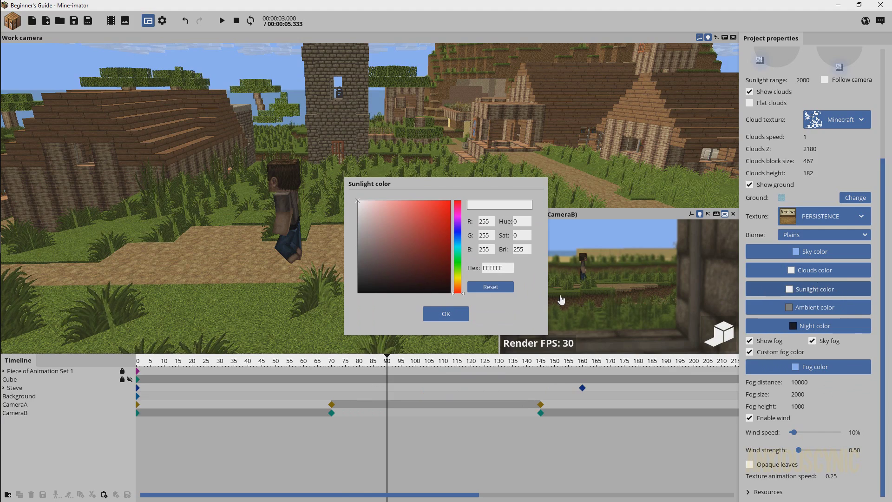
pyautogui.moveTo(461, 291); pyautogui.dragTo(463, 286)
pyautogui.moveTo(380, 231); pyautogui.dragTo(395, 201)
pyautogui.moveTo(460, 285); pyautogui.dragTo(458, 287)
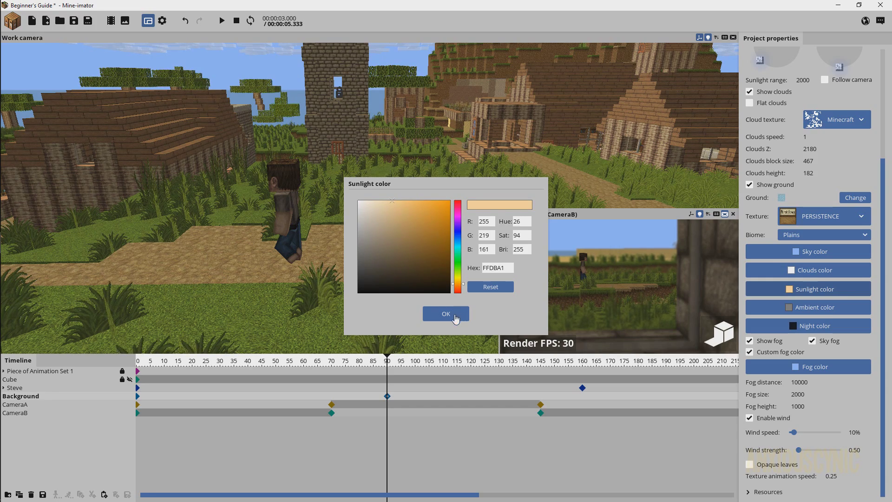
pyautogui.moveTo(380, 201)
pyautogui.mouseDown()
pyautogui.moveTo(346, 199)
pyautogui.moveTo(376, 199)
pyautogui.mouseUp()
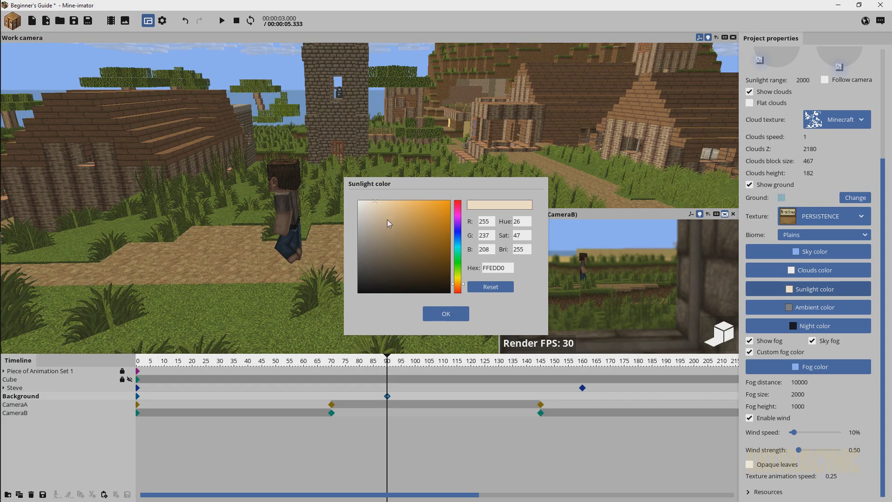
pyautogui.click(445, 314)
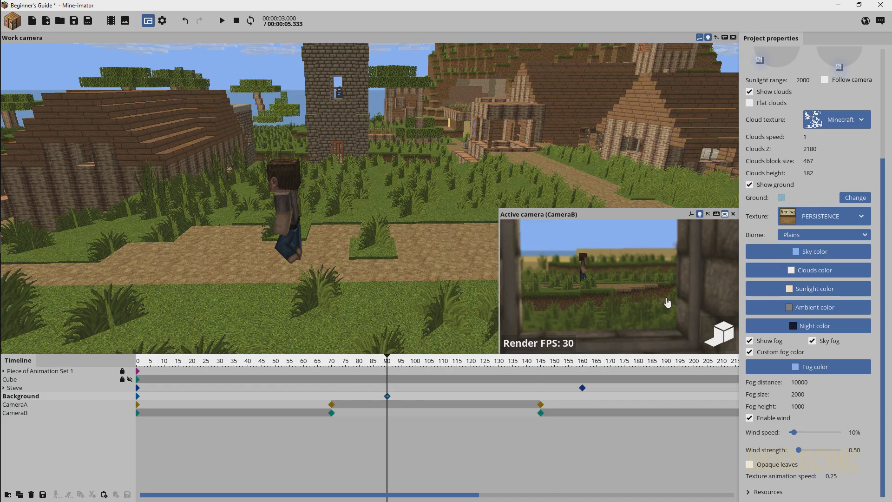
# Tint the background's ambient color to a muted gray-teal, about 758584
pyautogui.click(815, 306)
pyautogui.moveTo(406, 192); pyautogui.dragTo(294, 130)
pyautogui.moveTo(344, 200); pyautogui.dragTo(345, 194)
pyautogui.moveTo(265, 209)
pyautogui.mouseDown()
pyautogui.moveTo(253, 211)
pyautogui.moveTo(252, 199)
pyautogui.mouseUp()
pyautogui.click(370, 232)
pyautogui.moveTo(343, 208); pyautogui.dragTo(345, 197)
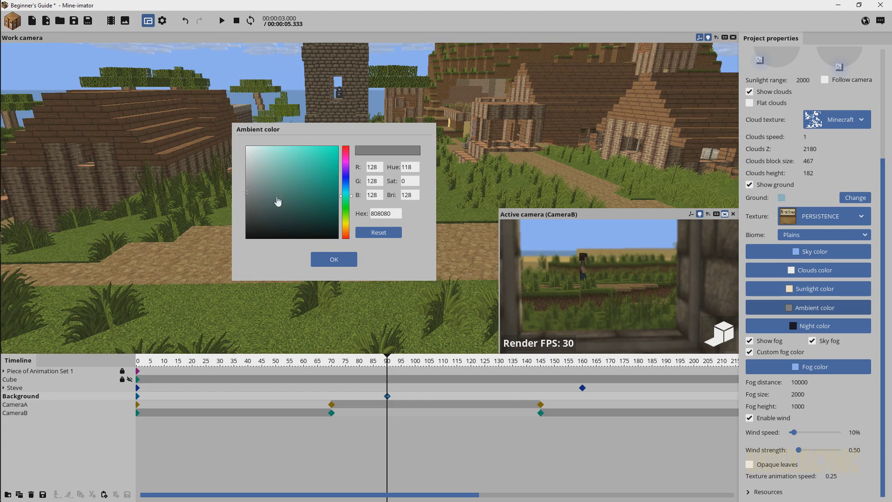
pyautogui.click(260, 194)
pyautogui.moveTo(262, 194); pyautogui.dragTo(262, 194)
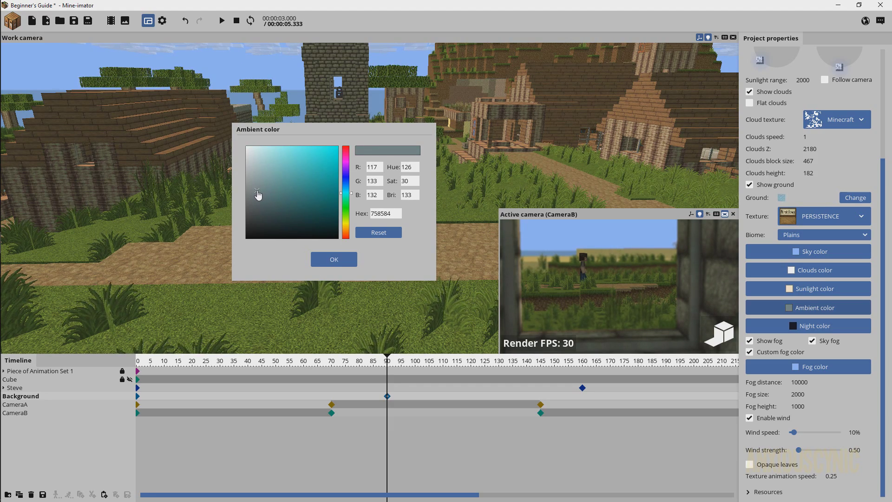
pyautogui.click(334, 260)
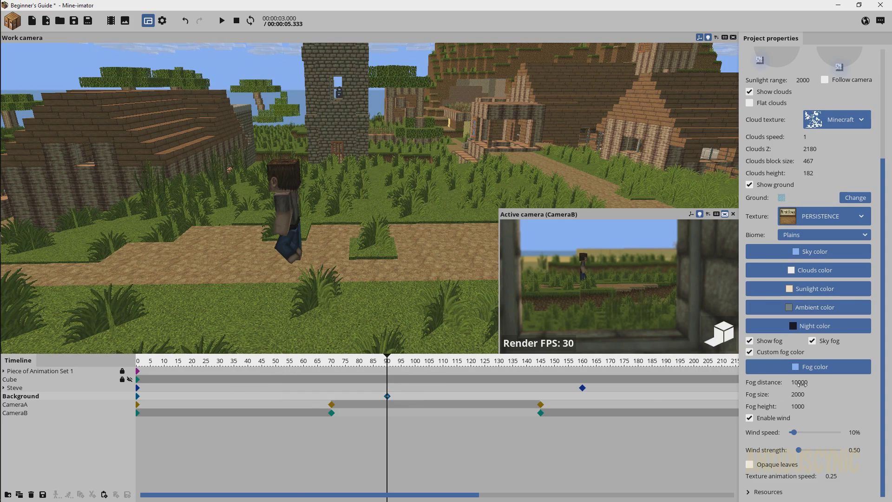
# Set the fog distance to 2500 and the fog size to 2300, and save the project
pyautogui.moveTo(802, 382); pyautogui.dragTo(734, 383)
pyautogui.moveTo(799, 394); pyautogui.dragTo(809, 393)
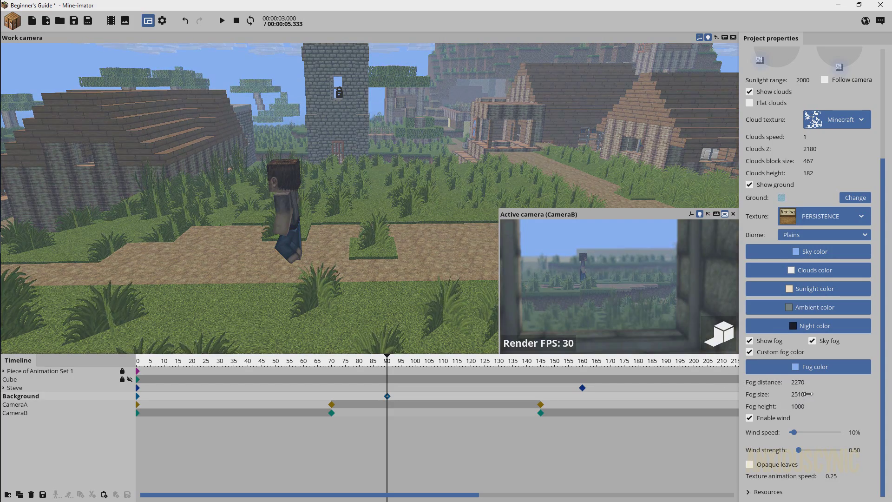
pyautogui.click(800, 394)
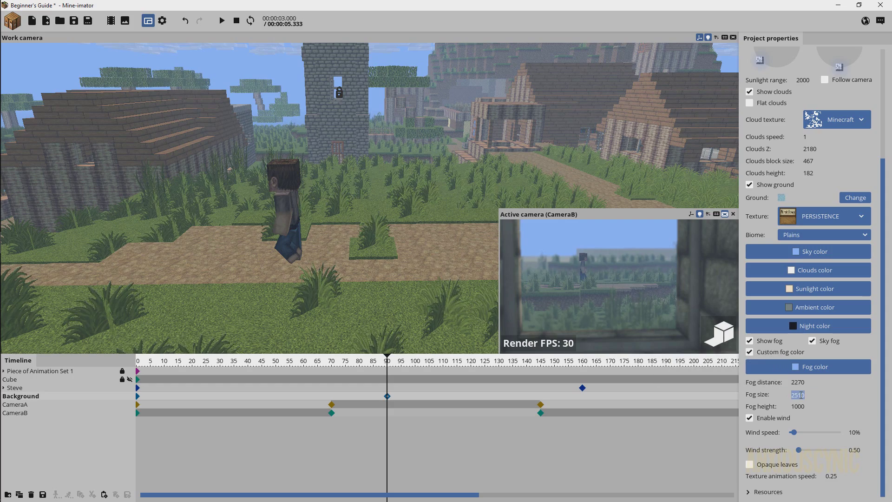
pyautogui.write('2500')
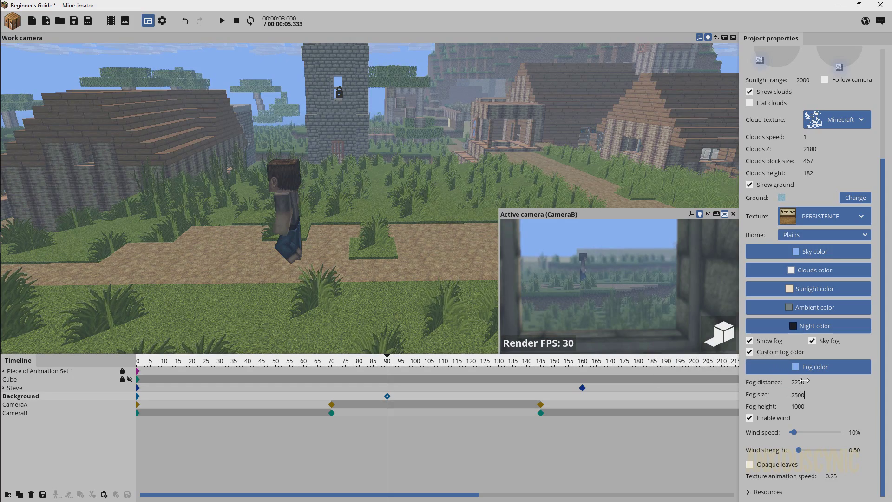
pyautogui.moveTo(804, 381); pyautogui.dragTo(809, 384)
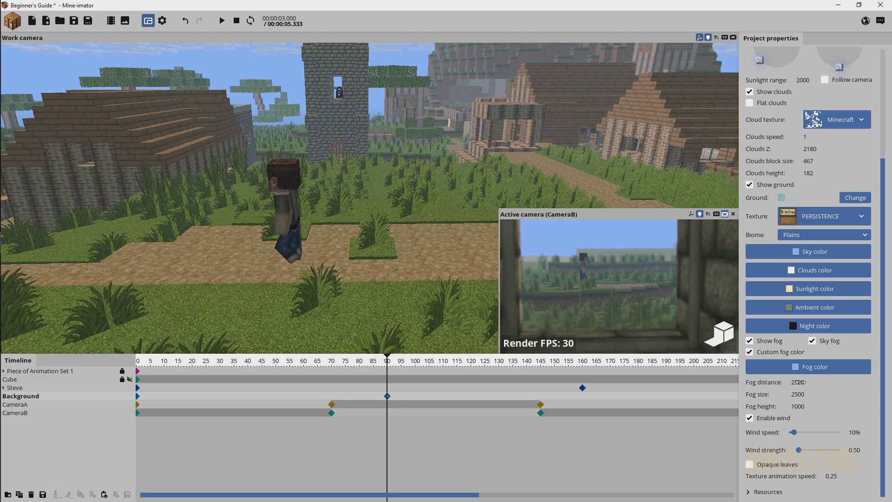
pyautogui.write('2500')
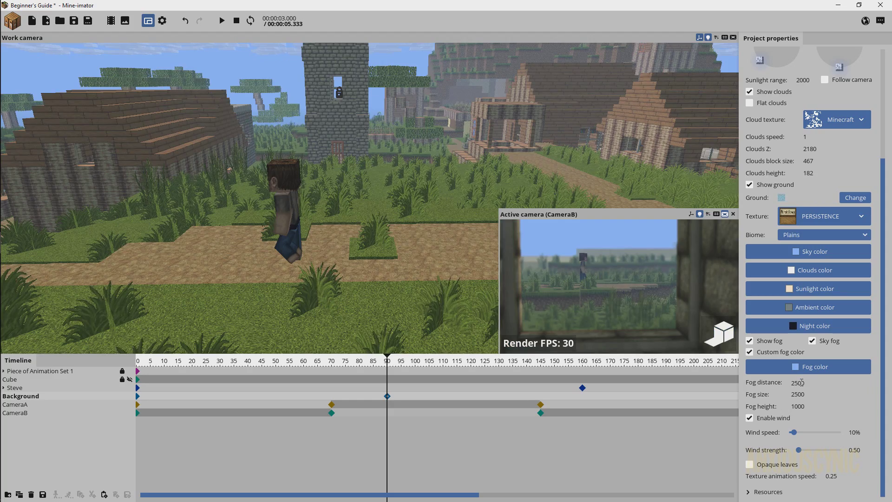
pyautogui.moveTo(799, 393); pyautogui.dragTo(796, 393)
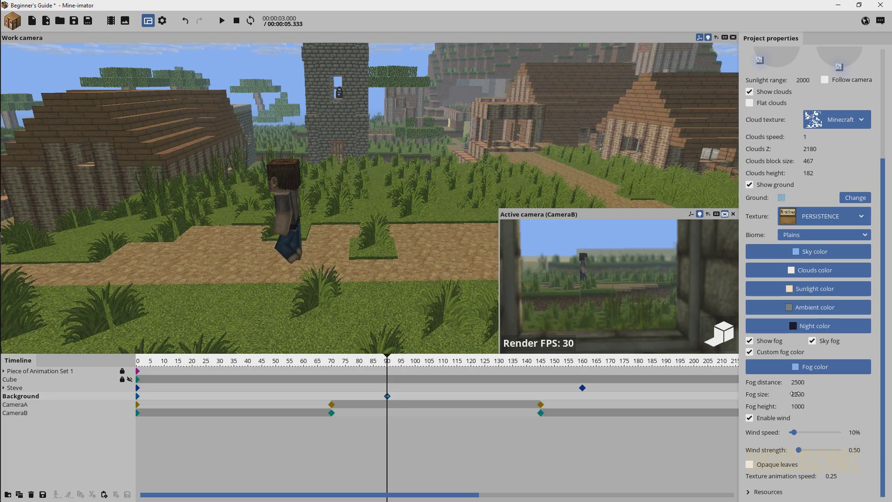
pyautogui.click(796, 394)
pyautogui.write('2300')
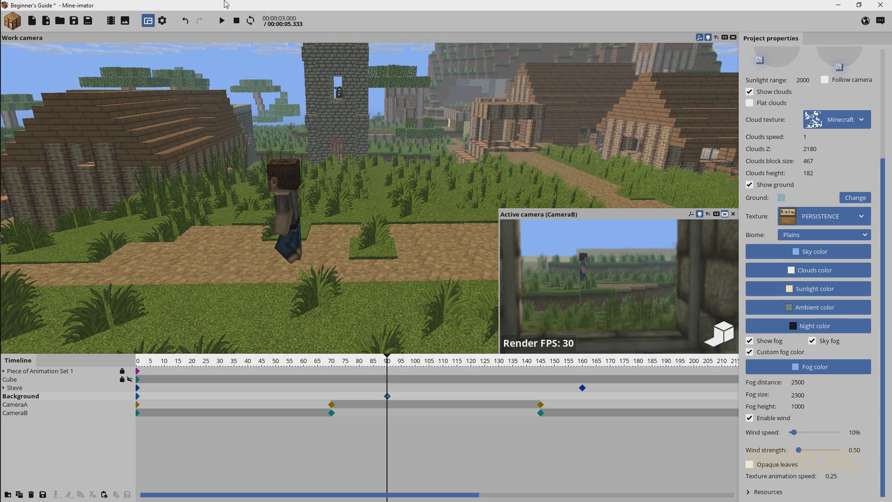
pyautogui.click(74, 20)
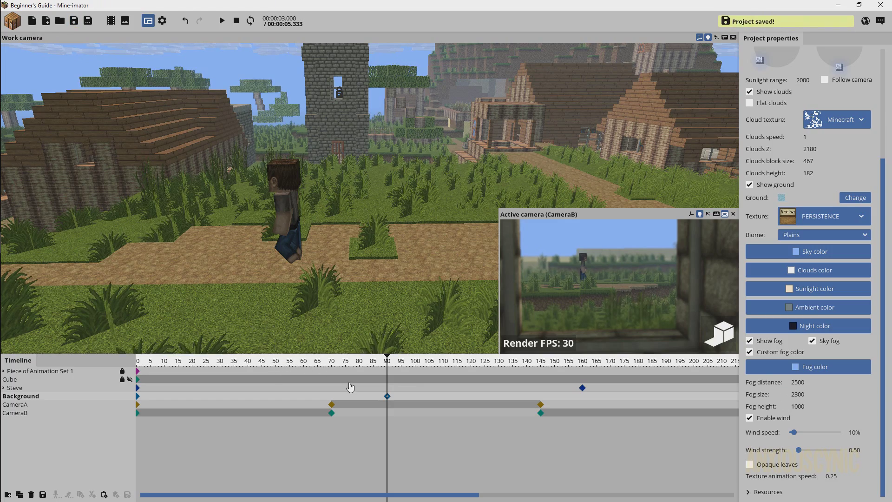
# Delete the Background keyframe at frame 0
pyautogui.click(387, 396)
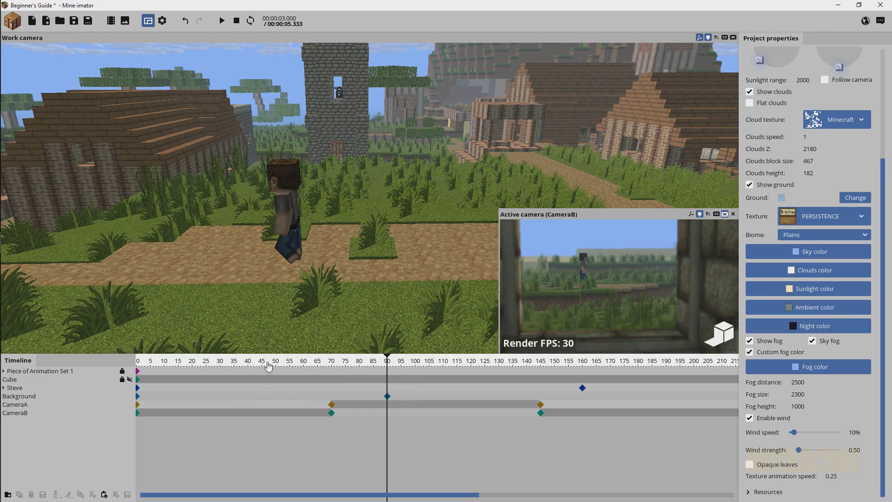
pyautogui.moveTo(267, 364); pyautogui.dragTo(370, 367)
pyautogui.click(385, 398)
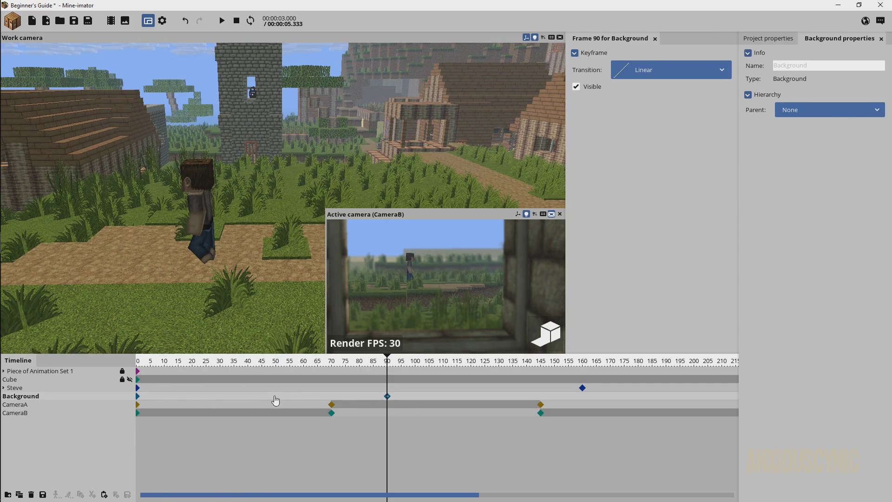
pyautogui.click(140, 402)
pyautogui.click(138, 398)
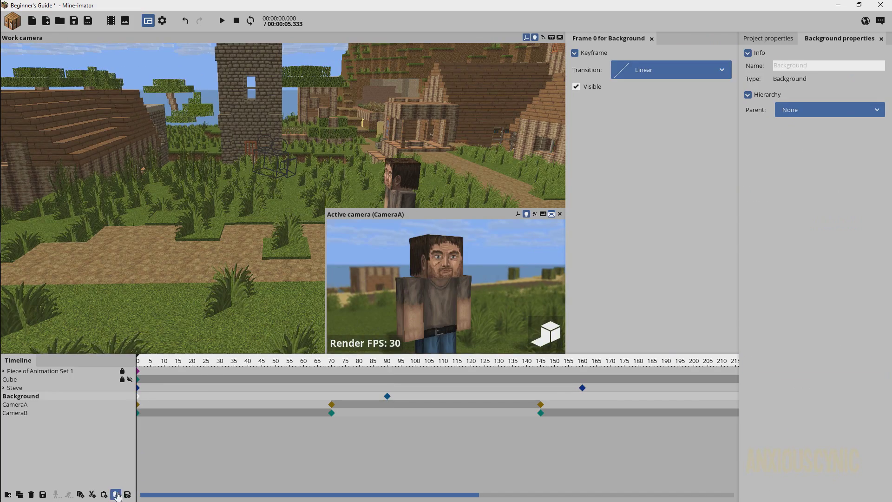
pyautogui.click(116, 495)
# Move the Background keyframe from frame 90 to frame 0 and play the animation to check the atmosphere
pyautogui.moveTo(387, 398); pyautogui.dragTo(122, 363)
pyautogui.click(138, 396)
pyautogui.press('space')
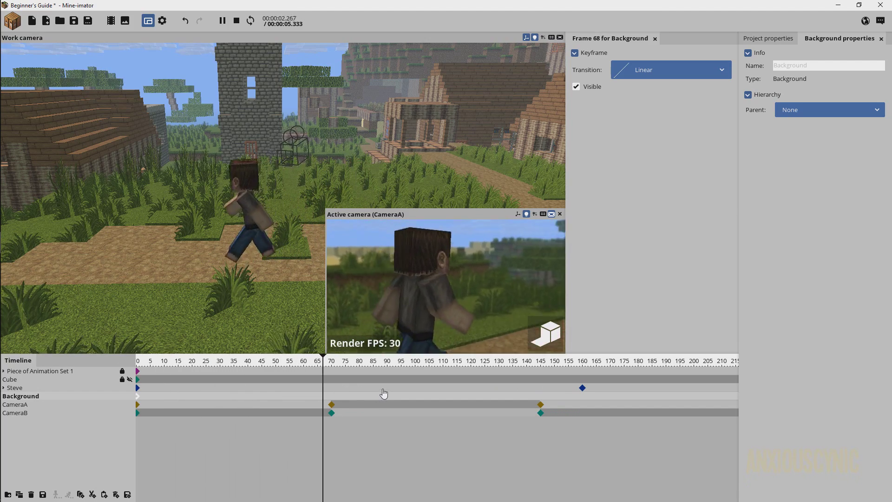
pyautogui.press('space')
# Rotate the background sun about 40 degrees counterclockwise and fine-tune the time of day, comparing the lighting at frames 0 and 94
pyautogui.click(784, 39)
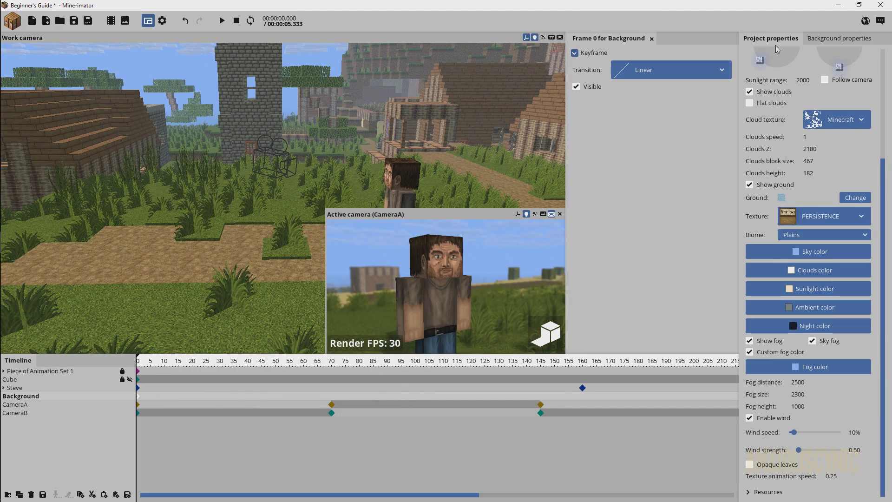
pyautogui.scroll(5, 876, 219)
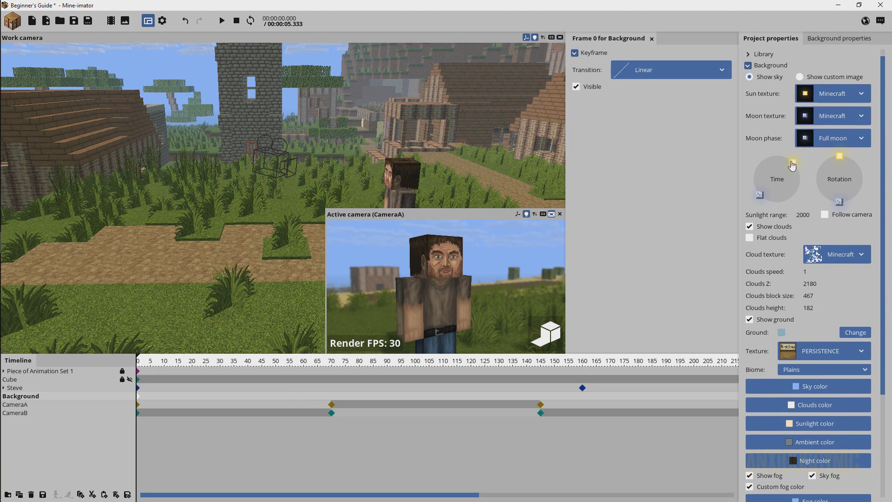
pyautogui.moveTo(793, 162); pyautogui.dragTo(785, 157)
pyautogui.moveTo(865, 175)
pyautogui.mouseDown()
pyautogui.moveTo(848, 167)
pyautogui.moveTo(858, 188)
pyautogui.moveTo(862, 170)
pyautogui.moveTo(864, 188)
pyautogui.moveTo(839, 156)
pyautogui.mouseUp()
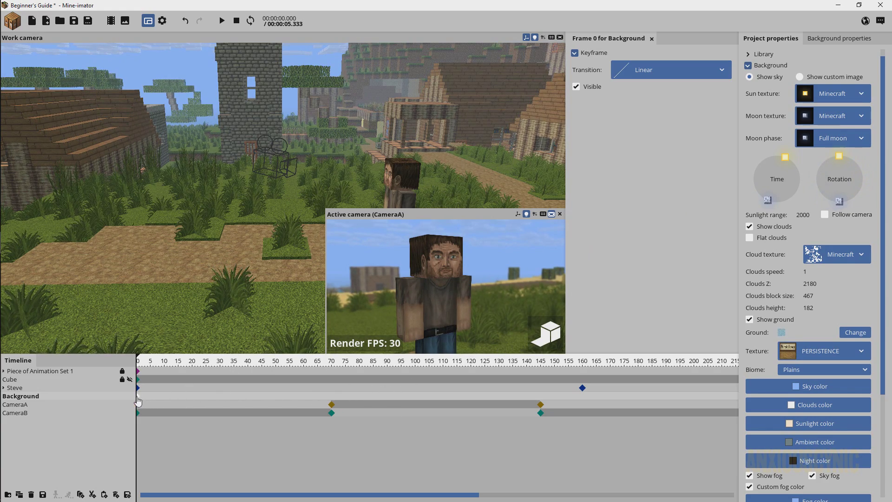
pyautogui.moveTo(355, 364); pyautogui.dragTo(398, 362)
pyautogui.moveTo(843, 171); pyautogui.dragTo(820, 158)
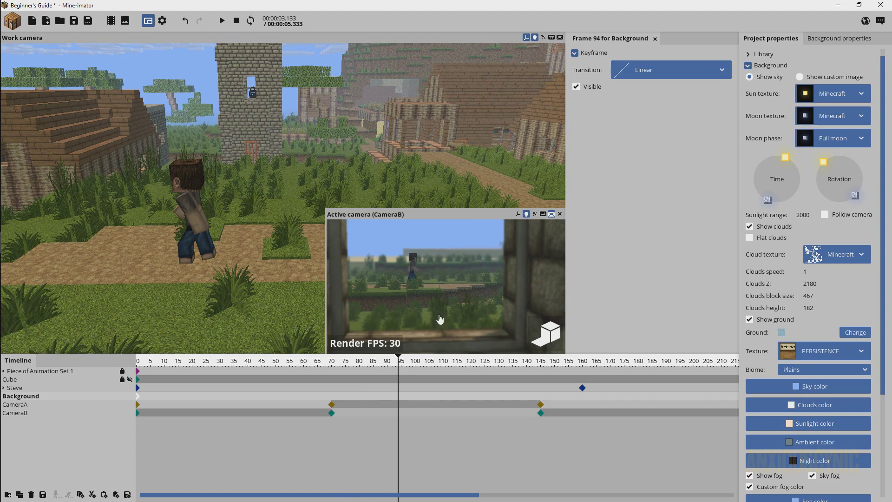
pyautogui.moveTo(782, 162)
pyautogui.mouseDown()
pyautogui.moveTo(791, 180)
pyautogui.moveTo(791, 170)
pyautogui.mouseUp()
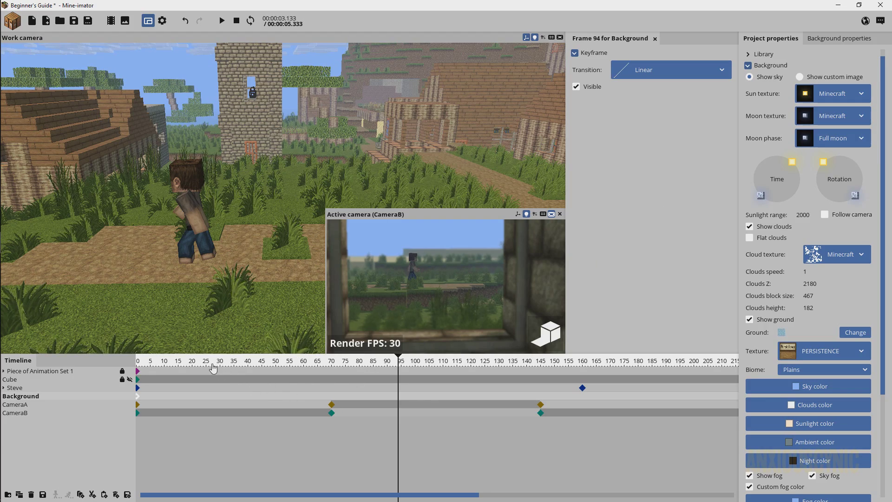
# Preview the animation from frame 0, save the project and return the playhead to frame 0
pyautogui.moveTo(212, 367); pyautogui.dragTo(137, 368)
pyautogui.press('space')
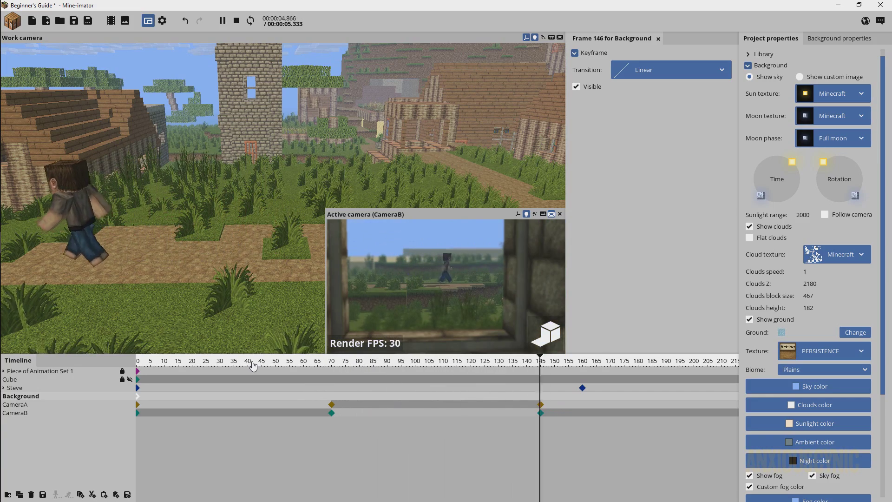
pyautogui.hotkey('ctrl', 's')
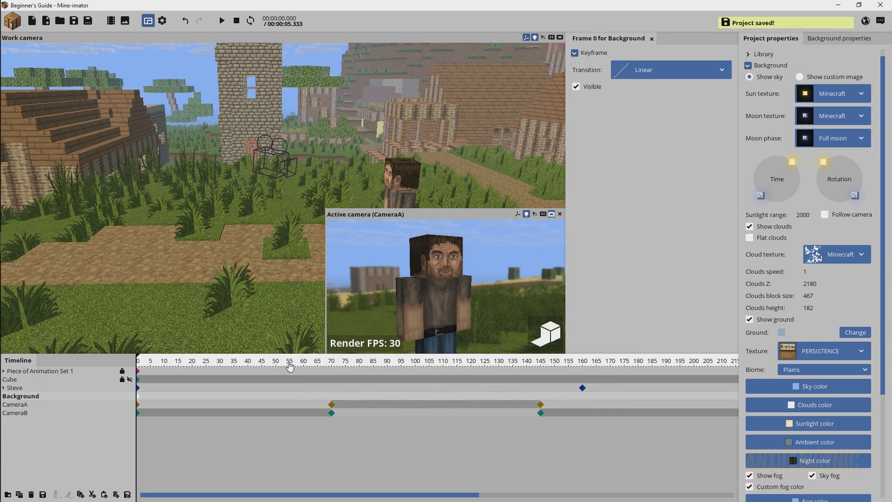
pyautogui.moveTo(346, 361); pyautogui.dragTo(132, 379)
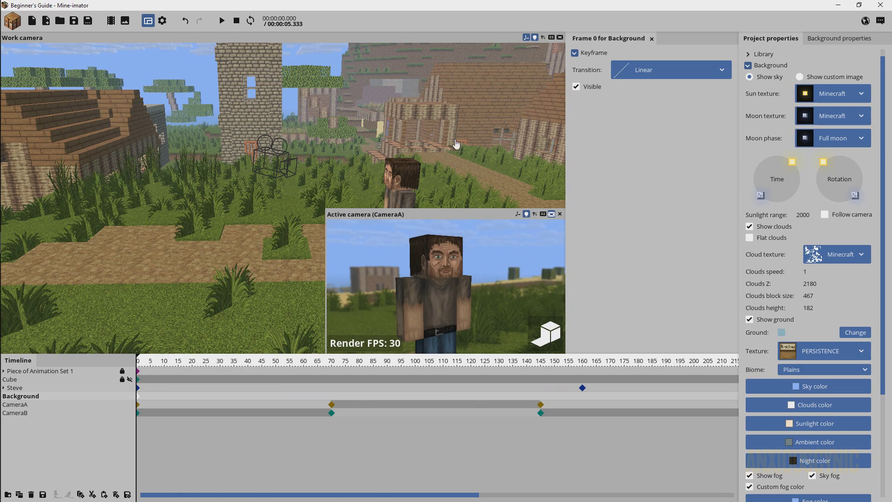
# Create a point light in the scene at frame 0
pyautogui.click(13, 21)
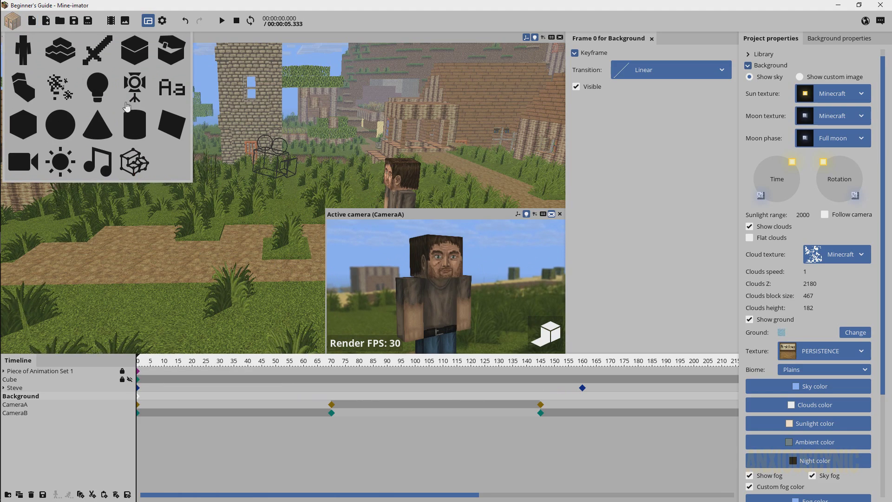
pyautogui.click(99, 91)
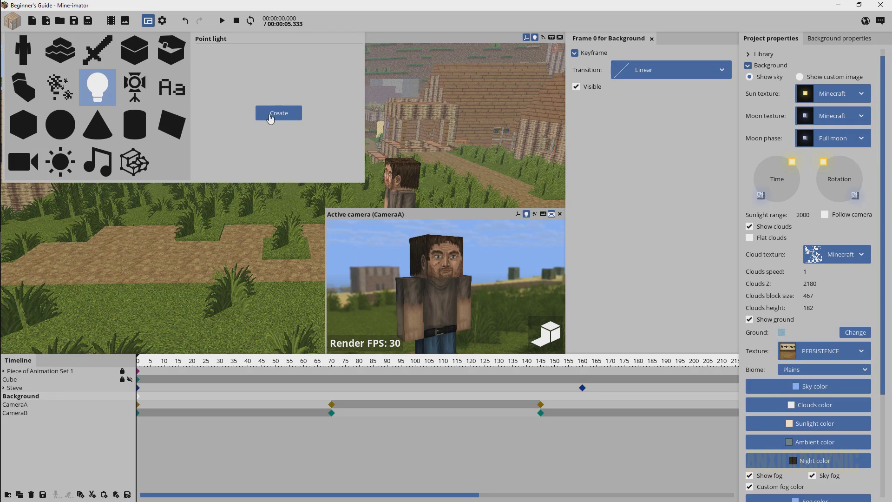
pyautogui.click(278, 114)
pyautogui.click(236, 241)
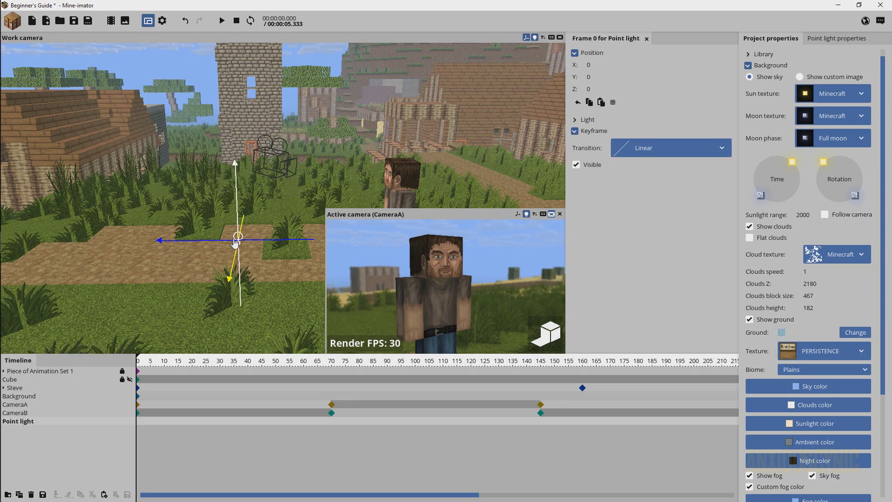
# Raise the point light and move it beside CameraA near Steve, to about X 239, Y 0, Z 137
pyautogui.moveTo(237, 206); pyautogui.dragTo(235, 125)
pyautogui.moveTo(340, 139); pyautogui.dragTo(432, 172)
pyautogui.moveTo(318, 156); pyautogui.dragTo(474, 208)
pyautogui.moveTo(450, 170); pyautogui.dragTo(475, 99)
pyautogui.moveTo(374, 123)
pyautogui.mouseDown()
pyautogui.moveTo(387, 124)
pyautogui.moveTo(376, 124)
pyautogui.mouseUp()
pyautogui.press('w')
pyautogui.moveTo(376, 124); pyautogui.dragTo(377, 133, button='right')
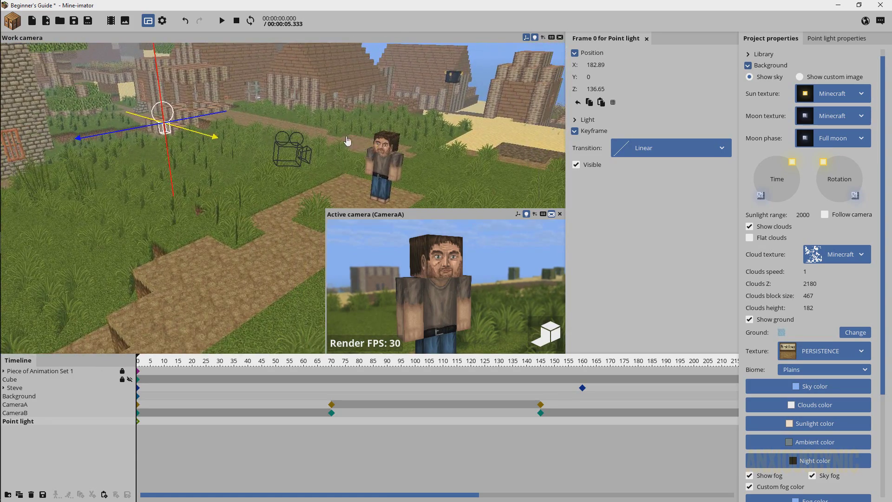
pyautogui.moveTo(205, 136); pyautogui.dragTo(325, 155)
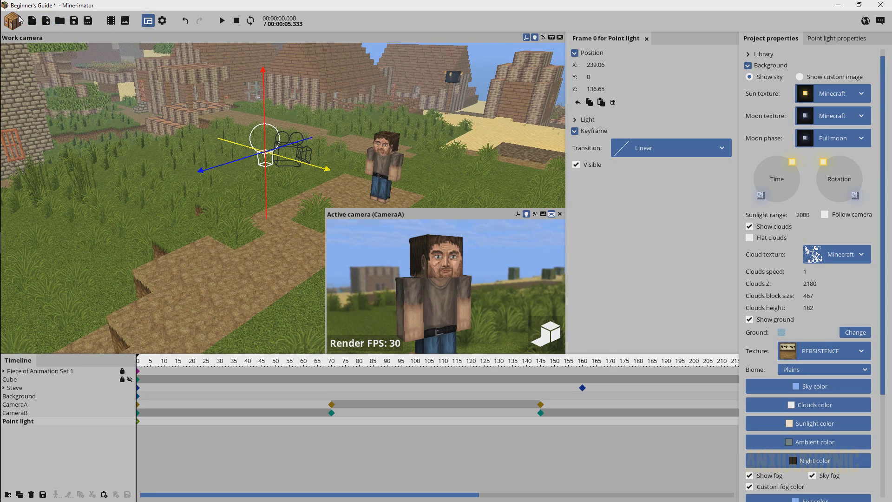
# Create a spot light in the scene, select it and show its light settings
pyautogui.click(46, 19)
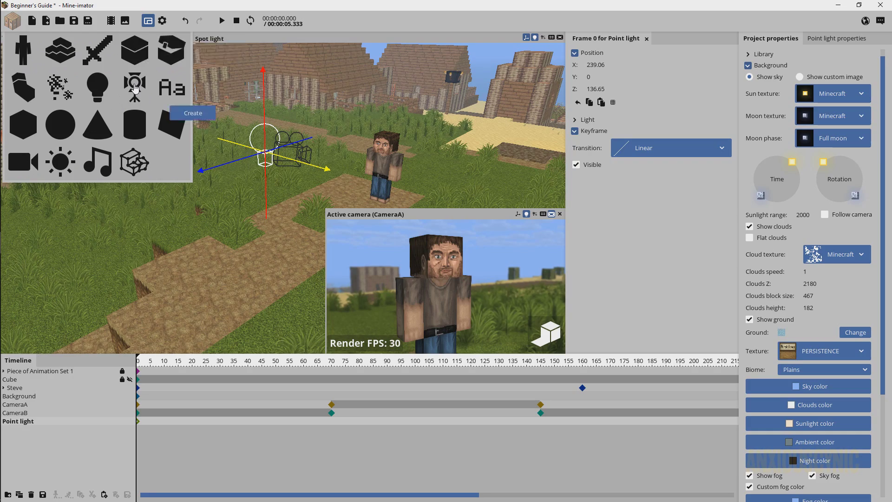
pyautogui.click(134, 88)
pyautogui.click(269, 114)
pyautogui.click(327, 197)
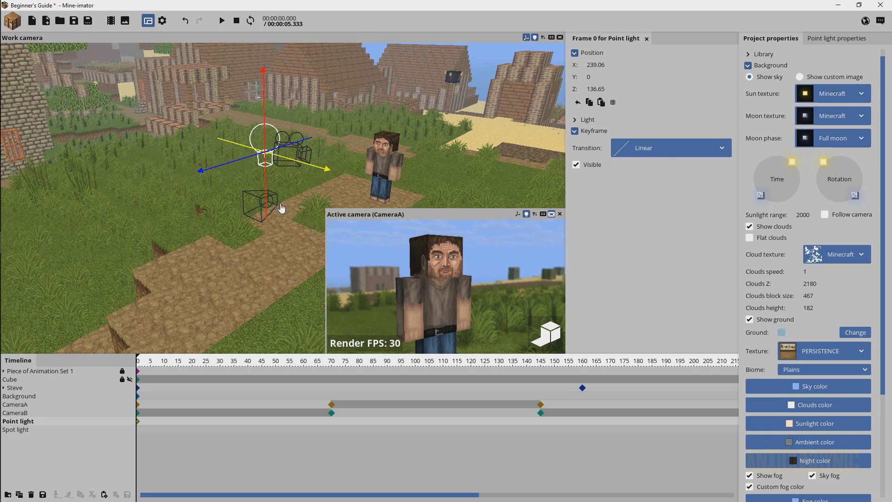
pyautogui.click(280, 203)
pyautogui.moveTo(341, 150); pyautogui.dragTo(565, 227)
pyautogui.click(581, 201)
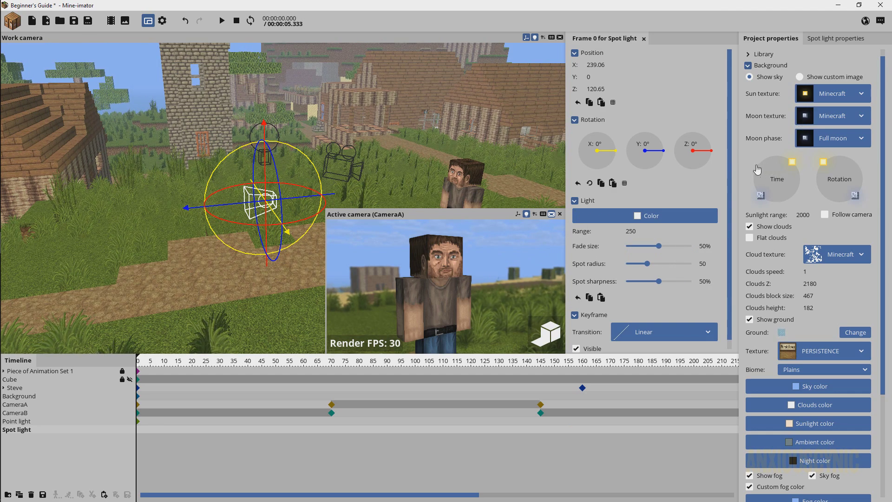
# Set the background time to night at frame 101 and hide the spot light there
pyautogui.moveTo(337, 362); pyautogui.dragTo(425, 365)
pyautogui.moveTo(788, 169); pyautogui.dragTo(798, 221)
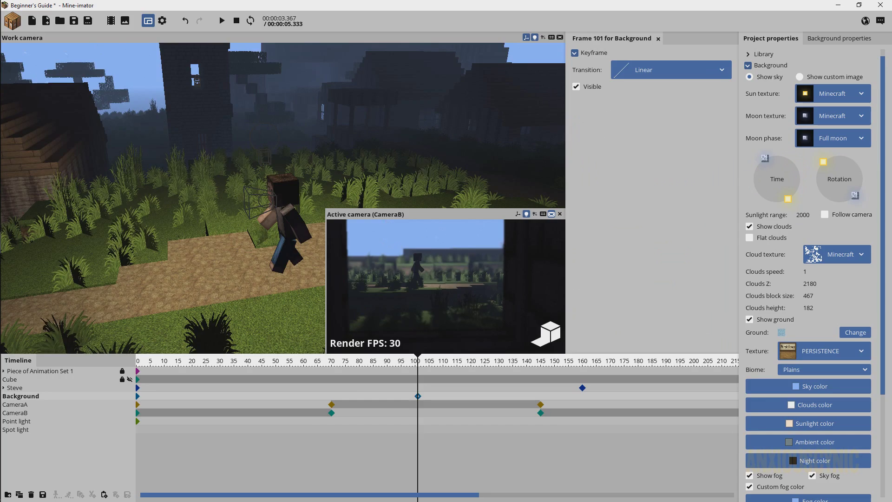
pyautogui.moveTo(344, 158); pyautogui.dragTo(367, 162)
pyautogui.click(405, 172)
pyautogui.moveTo(426, 121); pyautogui.dragTo(326, 124)
pyautogui.click(285, 151)
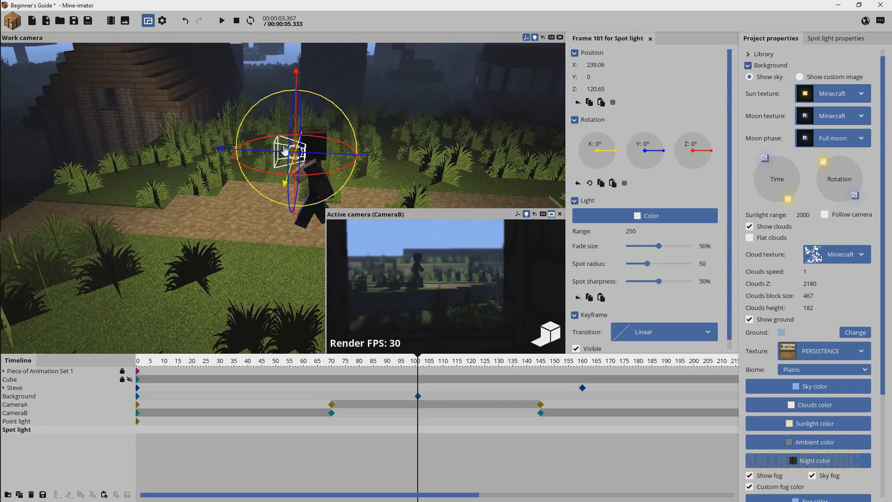
pyautogui.click(588, 350)
# Lower the point light at frame 101 to about Y 13, Z 121, and try fade sizes of 0% and 100%
pyautogui.click(302, 103)
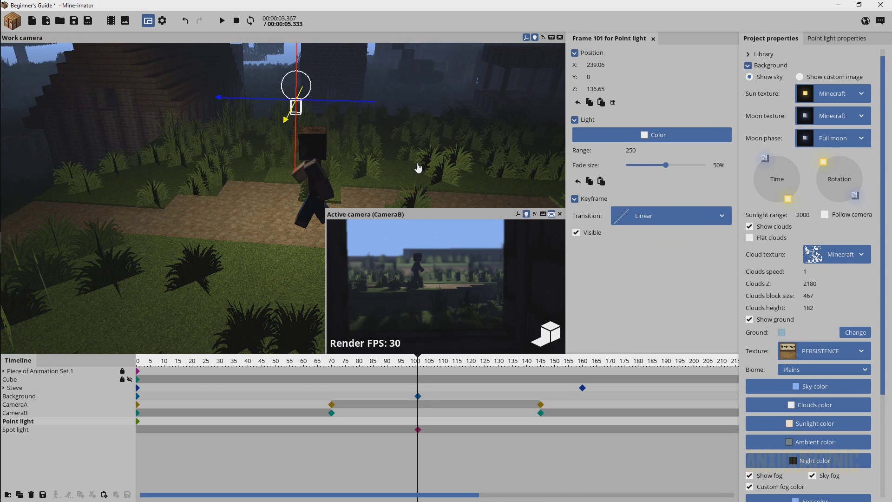
pyautogui.moveTo(299, 143); pyautogui.dragTo(378, 162)
pyautogui.moveTo(630, 150); pyautogui.dragTo(791, 151)
pyautogui.moveTo(728, 152); pyautogui.dragTo(769, 166)
pyautogui.rightClick(636, 152)
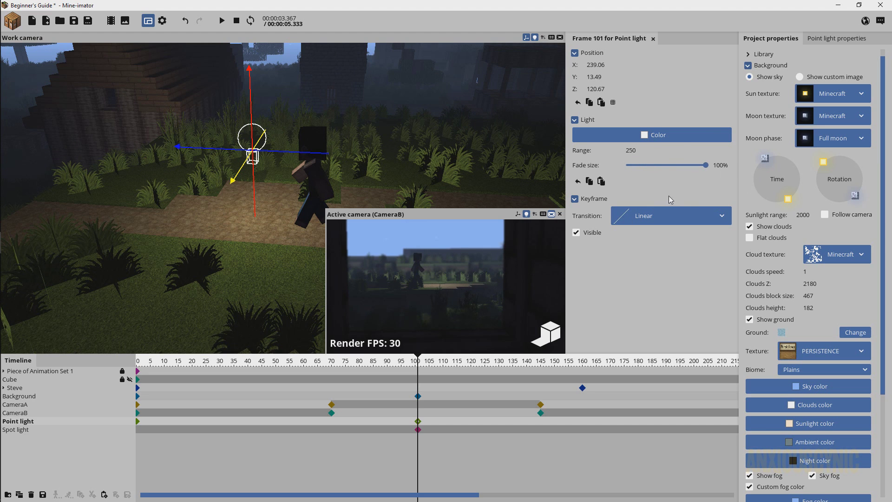
pyautogui.moveTo(660, 167); pyautogui.dragTo(548, 172)
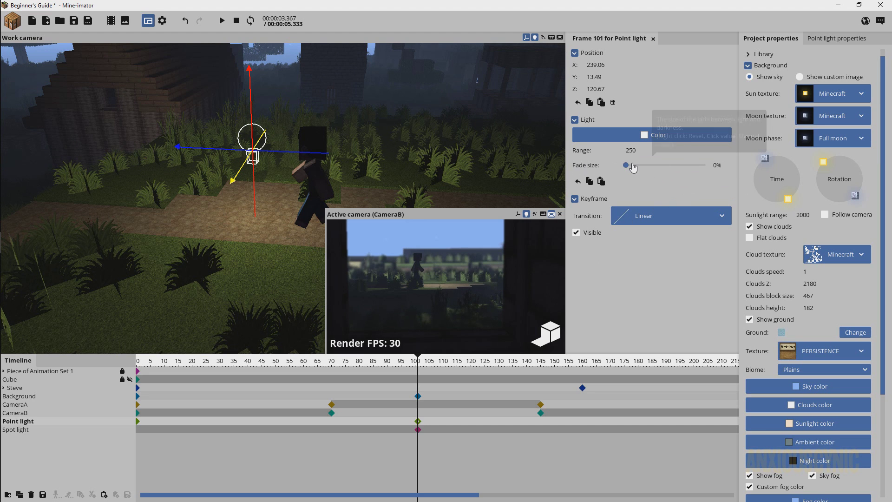
pyautogui.moveTo(650, 168); pyautogui.dragTo(753, 172)
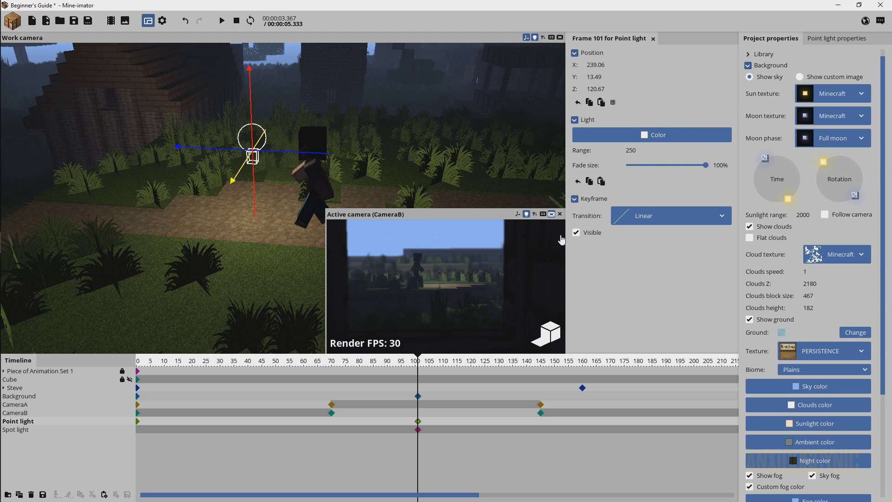
# Make the spot light visible and hide the point light at frame 101
pyautogui.click(27, 431)
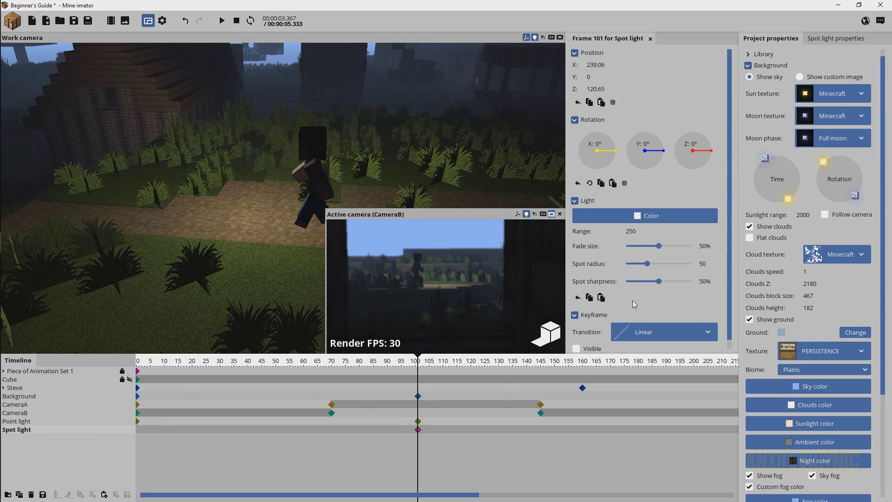
pyautogui.click(588, 352)
pyautogui.click(418, 422)
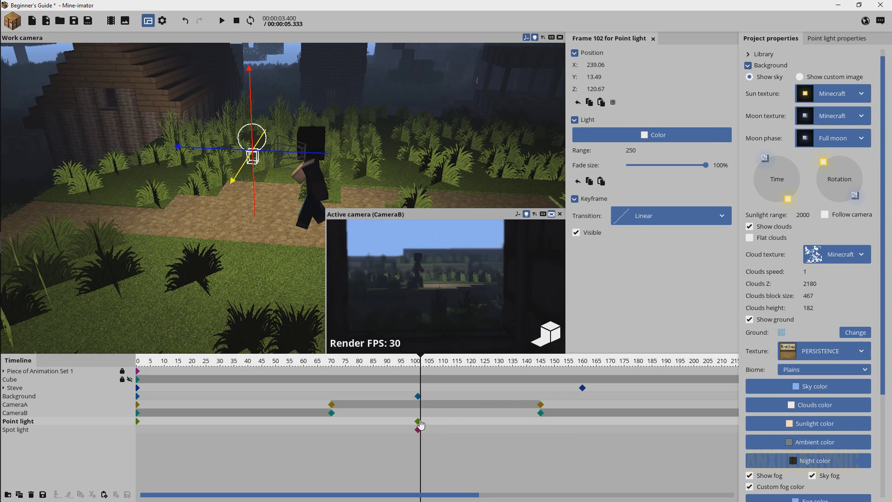
pyautogui.click(576, 232)
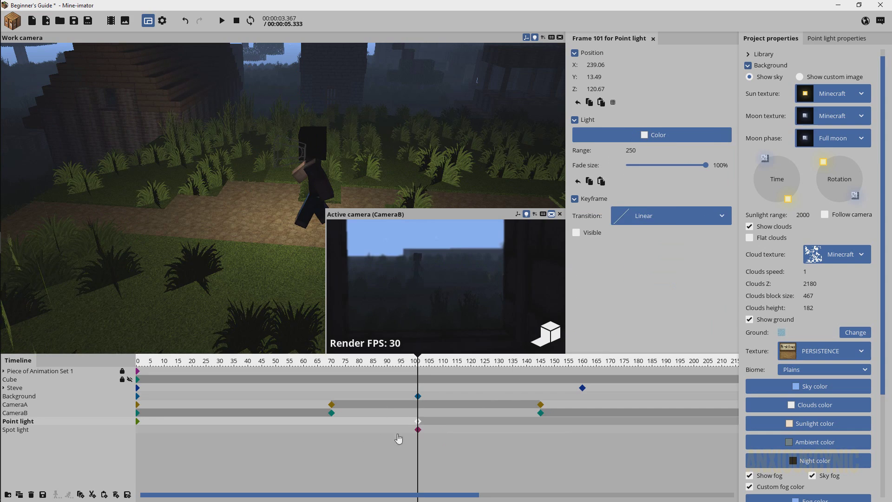
# Move the spot light to about Y 71 and rotate it to about -216° around X
pyautogui.click(418, 429)
pyautogui.moveTo(358, 130); pyautogui.dragTo(234, 148)
pyautogui.moveTo(206, 104); pyautogui.dragTo(187, 95)
pyautogui.moveTo(214, 150); pyautogui.dragTo(110, 144)
# Set the spot light's range to about 1897, fade size to 100%, spot radius to 150, and try sharpness values of 100% and 50%
pyautogui.moveTo(634, 231); pyautogui.dragTo(736, 237)
pyautogui.moveTo(655, 251); pyautogui.dragTo(719, 251)
pyautogui.moveTo(650, 263); pyautogui.dragTo(718, 263)
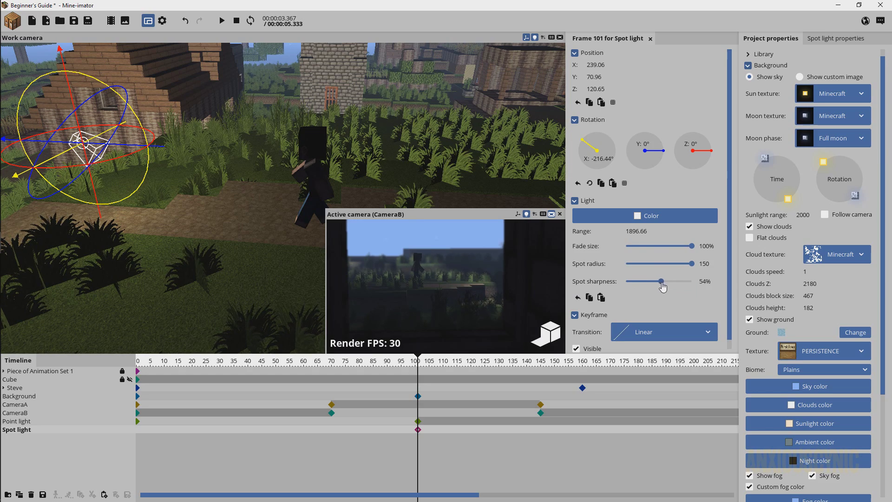
pyautogui.moveTo(662, 287); pyautogui.dragTo(693, 288)
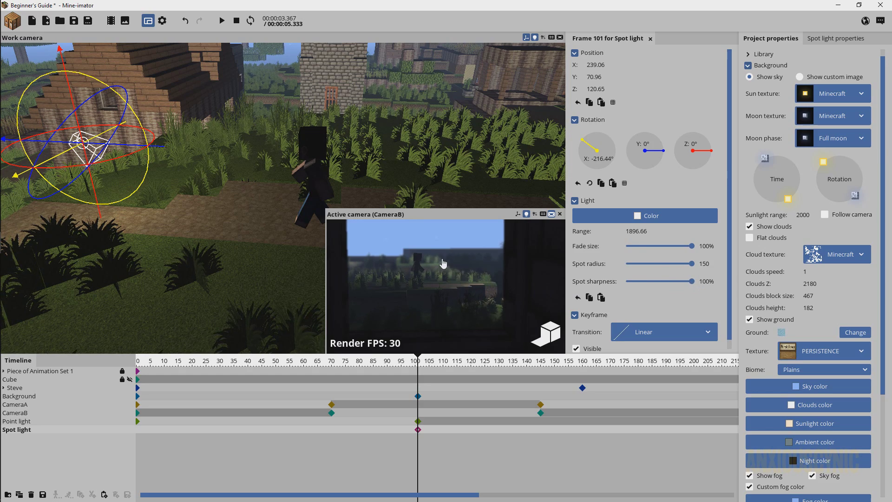
pyautogui.moveTo(672, 288); pyautogui.dragTo(638, 281)
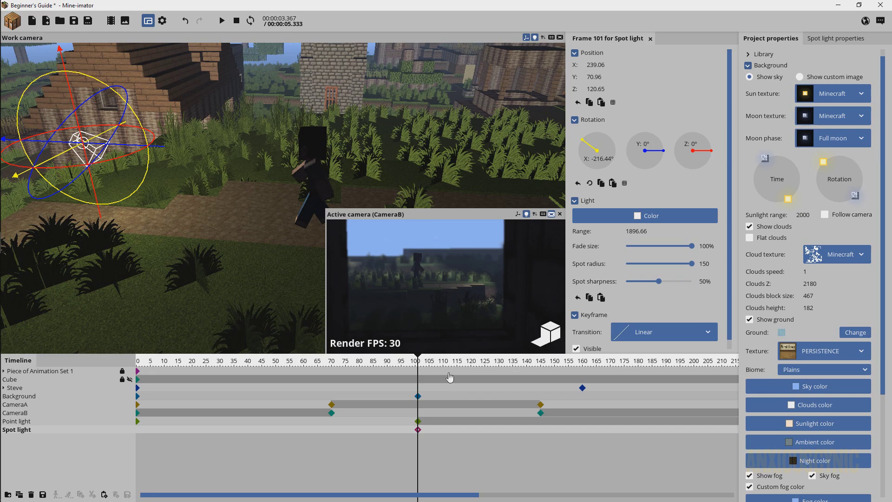
# Delete the spot light and remove the background's night keyframe at frame 101
pyautogui.click(418, 429)
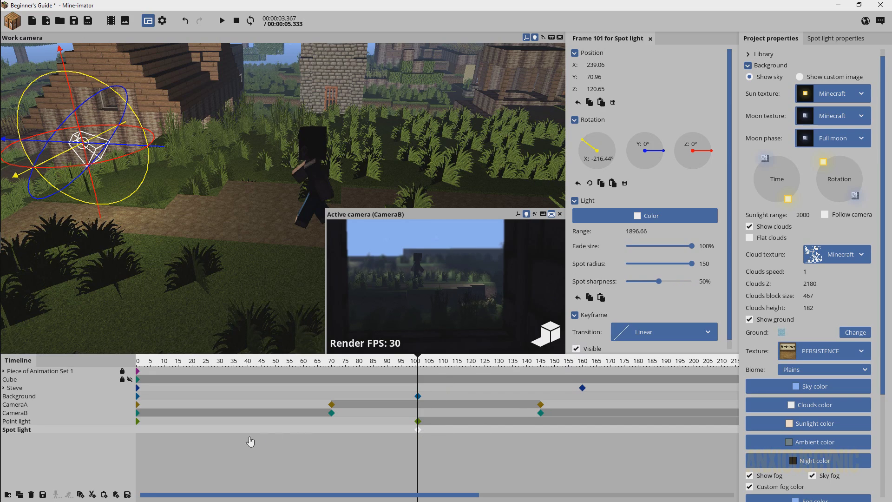
pyautogui.click(31, 493)
pyautogui.click(22, 422)
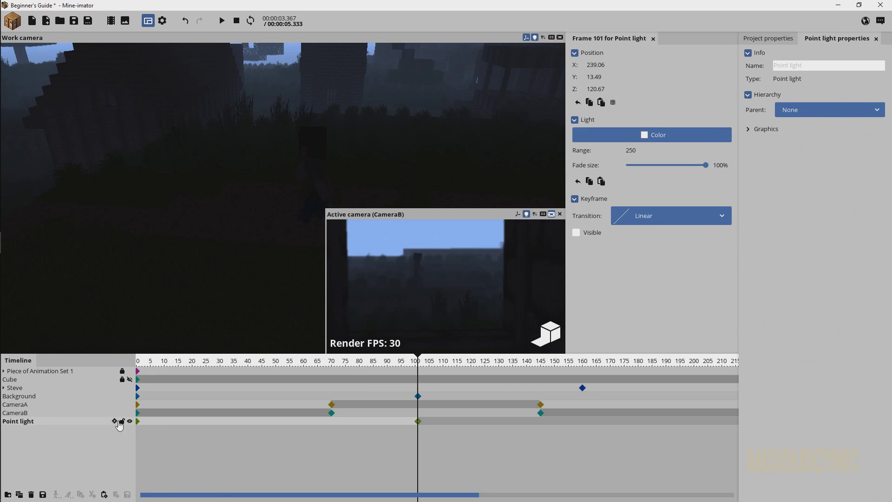
pyautogui.click(767, 38)
pyautogui.click(417, 397)
pyautogui.press('Delete')
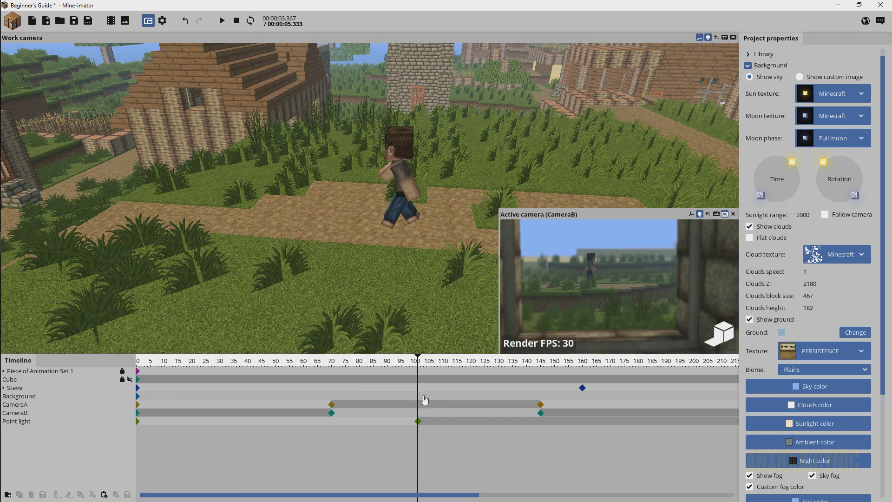
# Make the point light visible again, remove its extra keyframe after frame 0 and return to frame 0
pyautogui.click(418, 421)
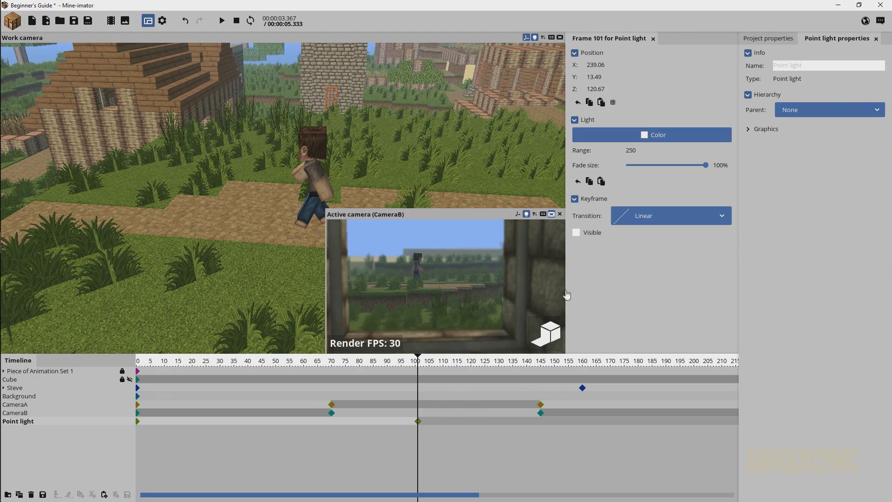
pyautogui.click(576, 231)
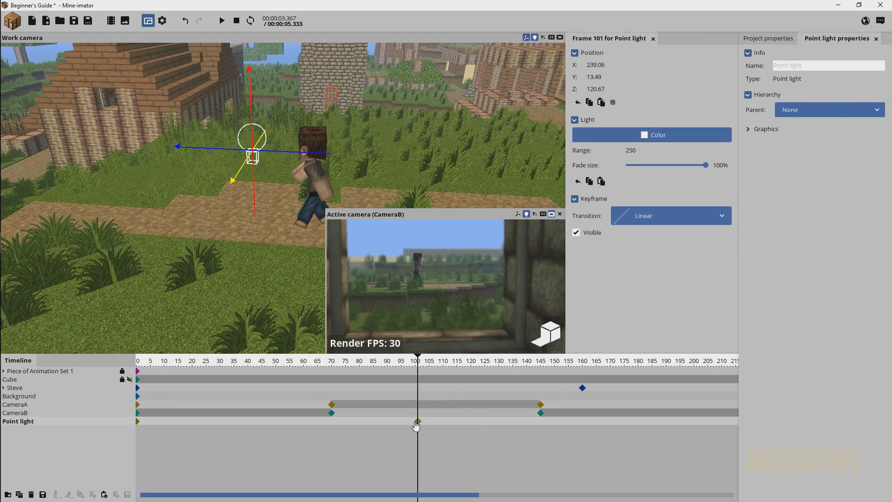
pyautogui.moveTo(418, 423); pyautogui.dragTo(350, 429)
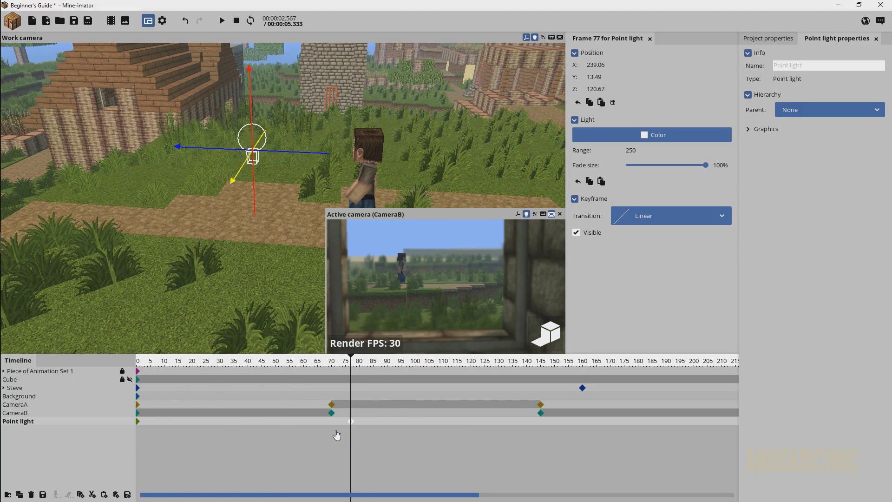
pyautogui.click(303, 435)
pyautogui.click(139, 423)
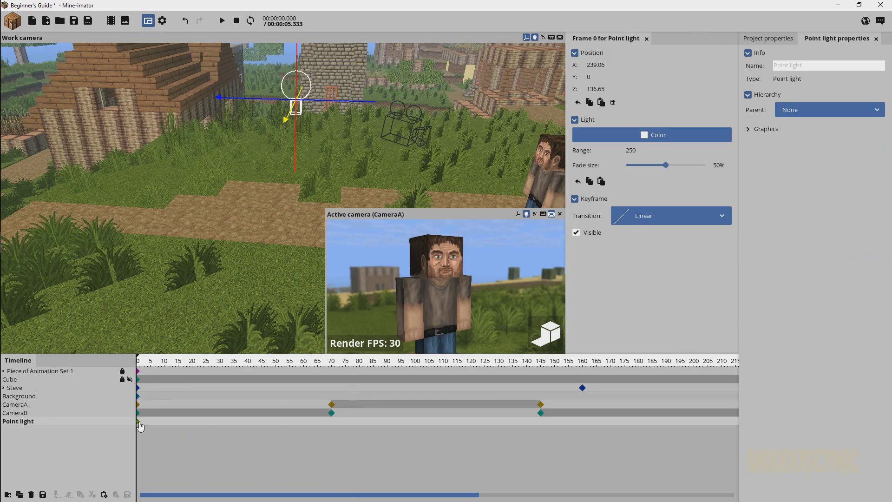
# Move the point light beside Steve to about X 221, Y -55 at frame 0 and turn off its shadow rendering
pyautogui.moveTo(353, 161); pyautogui.dragTo(402, 149)
pyautogui.moveTo(322, 131); pyautogui.dragTo(455, 149)
pyautogui.moveTo(344, 155); pyautogui.dragTo(441, 189)
pyautogui.moveTo(274, 116); pyautogui.dragTo(252, 149)
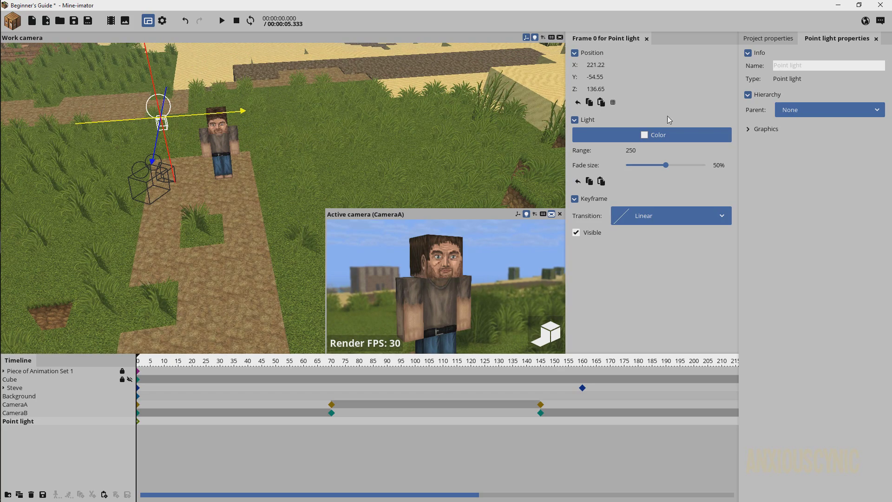
pyautogui.click(765, 130)
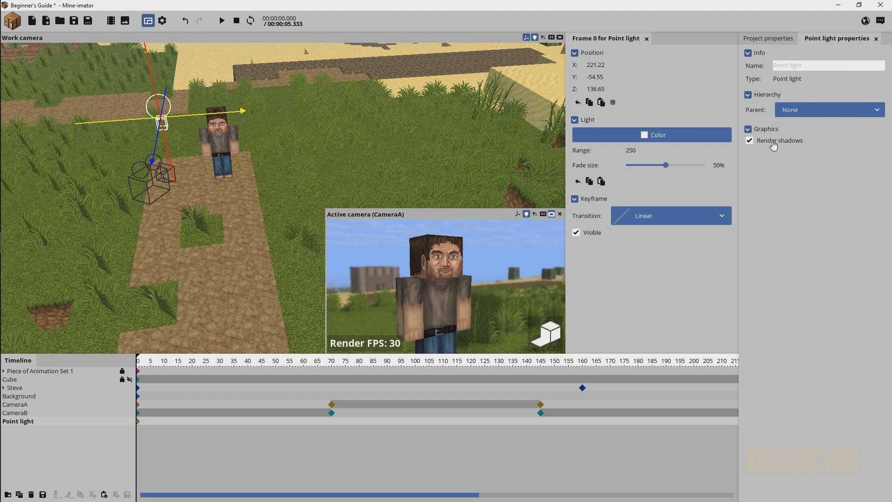
pyautogui.click(772, 144)
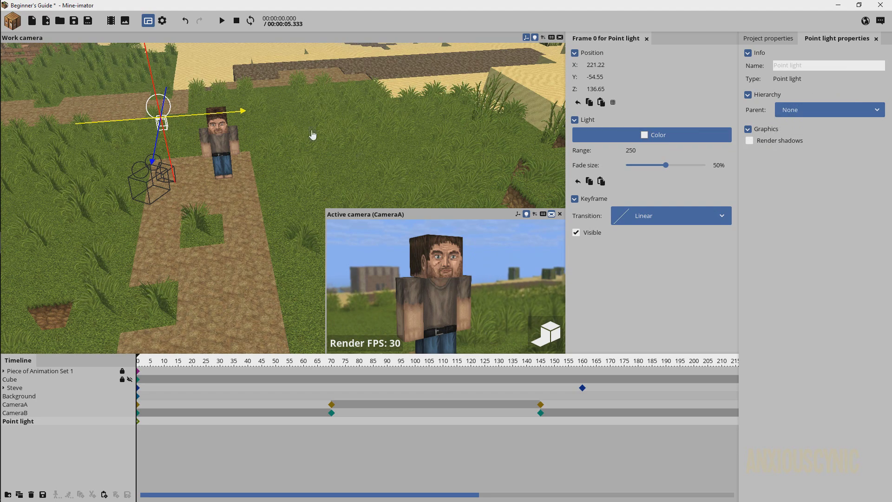
# Lower the point light to about X 221, Y -56, Z 122, and compare the scene with it hidden and shown
pyautogui.moveTo(233, 118); pyautogui.dragTo(340, 147)
pyautogui.moveTo(265, 71); pyautogui.dragTo(275, 97)
pyautogui.moveTo(357, 130); pyautogui.dragTo(399, 121)
pyautogui.moveTo(307, 151); pyautogui.dragTo(331, 165)
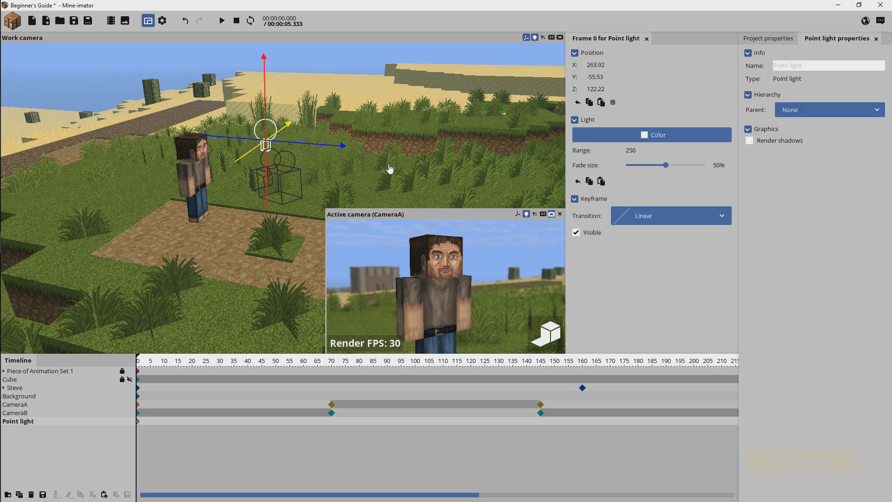
pyautogui.moveTo(433, 137); pyautogui.dragTo(399, 152)
pyautogui.moveTo(404, 140); pyautogui.dragTo(442, 140, button='middle')
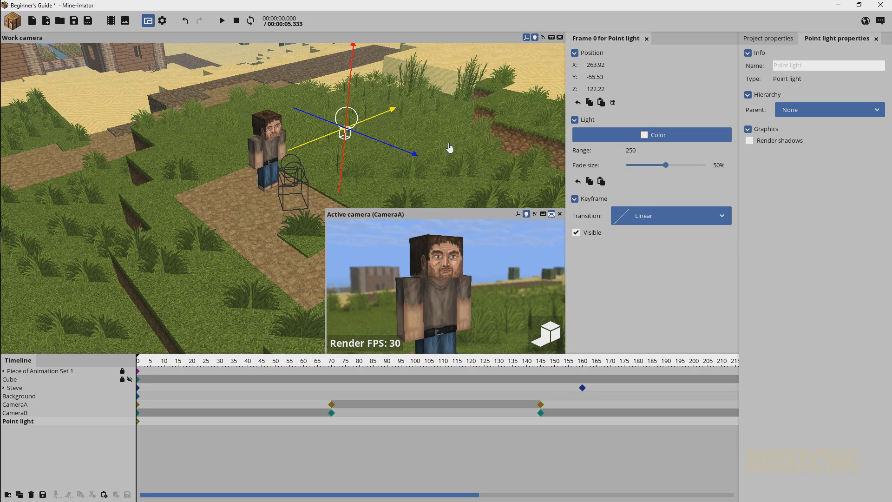
pyautogui.moveTo(371, 117); pyautogui.dragTo(317, 171)
pyautogui.click(576, 232)
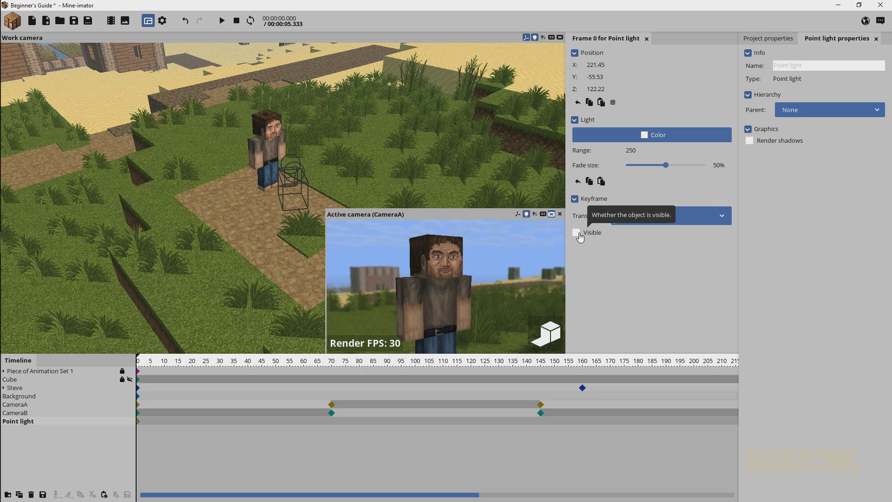
pyautogui.click(578, 233)
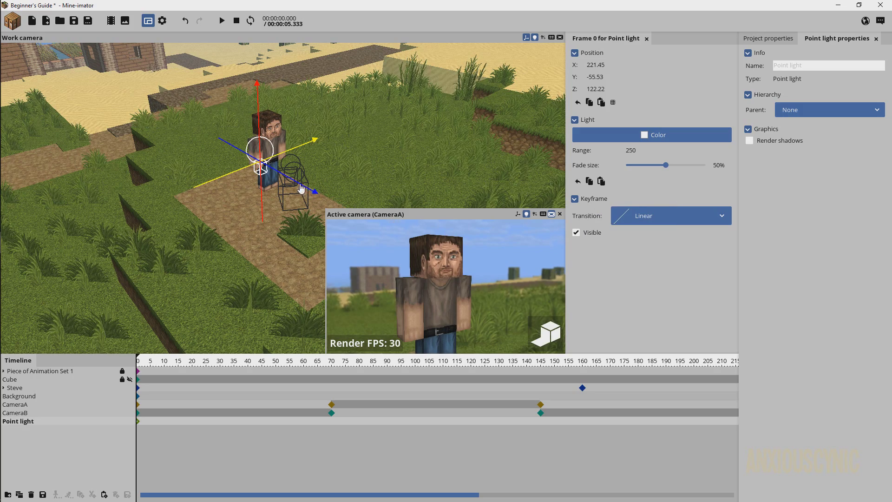
# Shift the point light beside CameraA, to about X 216, Y -26
pyautogui.moveTo(301, 187); pyautogui.dragTo(375, 200)
pyautogui.moveTo(426, 172); pyautogui.dragTo(413, 161)
pyautogui.moveTo(370, 158); pyautogui.dragTo(372, 164, button='right')
pyautogui.moveTo(336, 134)
pyautogui.mouseDown()
pyautogui.moveTo(297, 136)
pyautogui.moveTo(333, 134)
pyautogui.mouseUp()
# Change the point light's color to a pale warm cream
pyautogui.click(648, 142)
pyautogui.moveTo(276, 128); pyautogui.dragTo(119, 99)
pyautogui.click(169, 144)
pyautogui.moveTo(173, 159)
pyautogui.mouseDown()
pyautogui.moveTo(146, 126)
pyautogui.moveTo(95, 111)
pyautogui.mouseUp()
pyautogui.moveTo(195, 180); pyautogui.dragTo(196, 203)
pyautogui.moveTo(139, 153)
pyautogui.mouseDown()
pyautogui.moveTo(113, 113)
pyautogui.moveTo(156, 114)
pyautogui.moveTo(110, 114)
pyautogui.mouseUp()
pyautogui.click(184, 226)
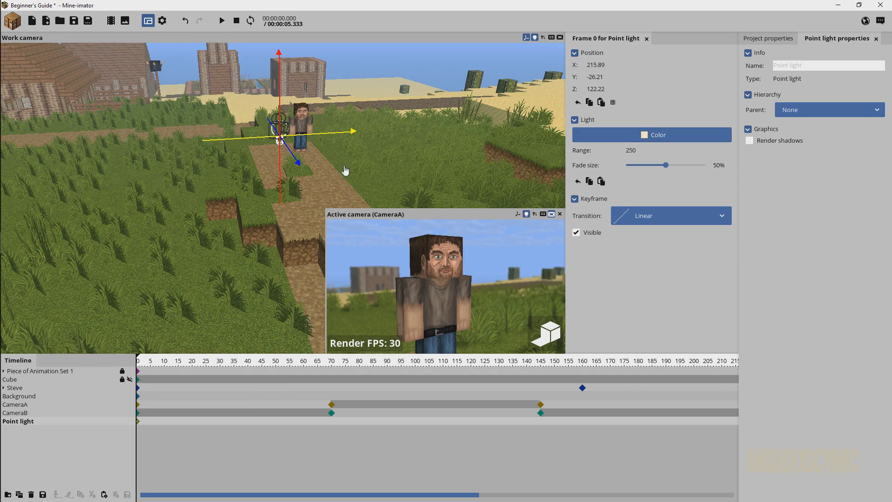
# Move the point light closer to CameraA's position, to about Y -34
pyautogui.moveTo(325, 172); pyautogui.dragTo(331, 175)
pyautogui.scroll(2, 330, 175)
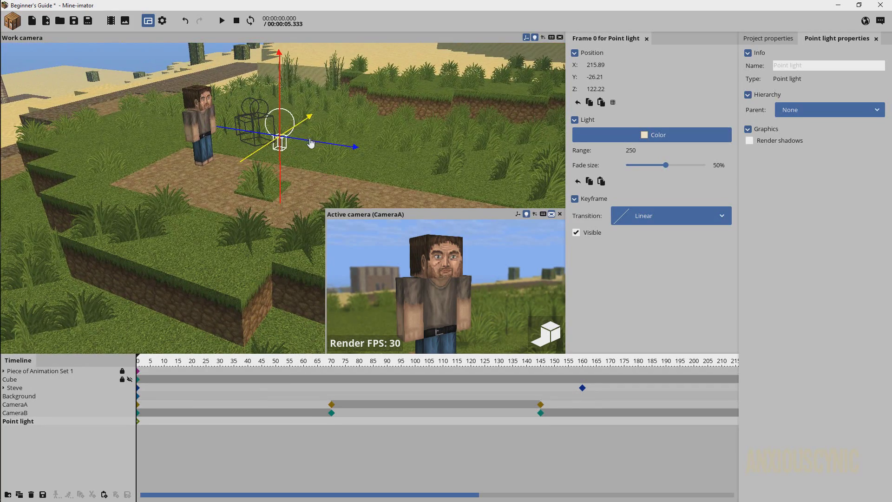
pyautogui.moveTo(311, 144); pyautogui.dragTo(283, 155)
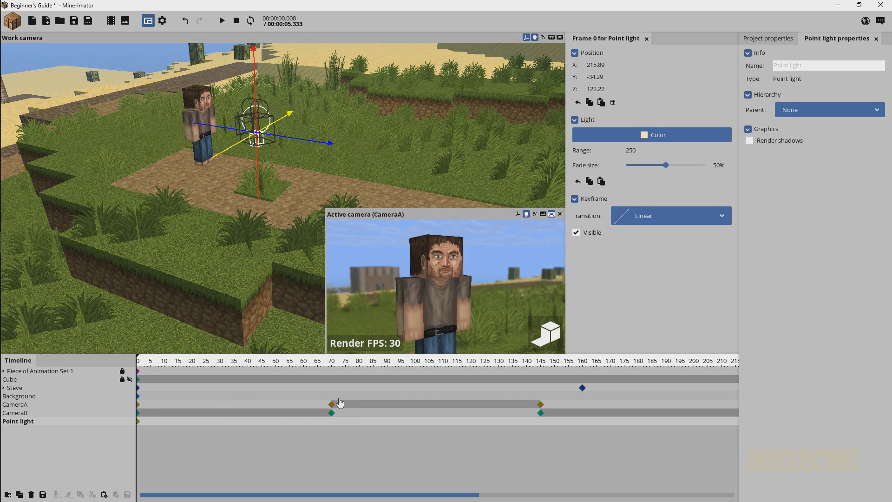
# Add a point light keyframe at frame 70 and compare the light's placement against Steve near the start and at frame 70
pyautogui.moveTo(327, 365); pyautogui.dragTo(339, 413)
pyautogui.click(332, 424)
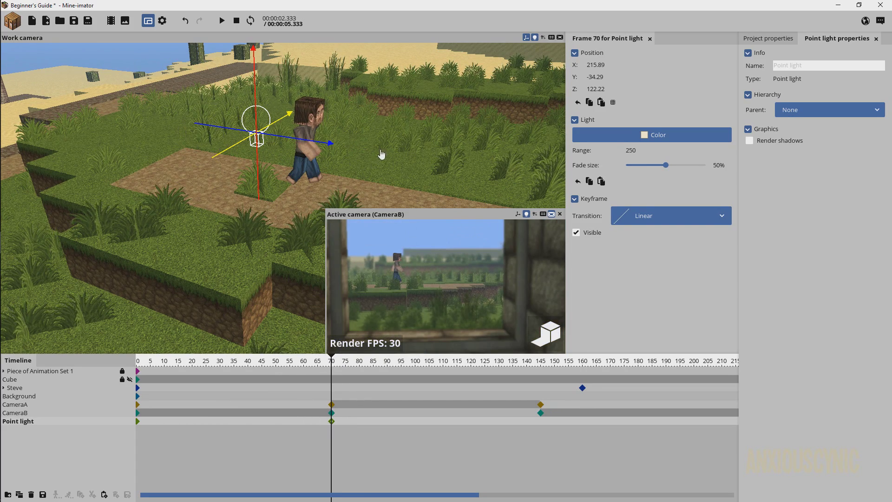
pyautogui.moveTo(384, 154); pyautogui.dragTo(188, 417)
pyautogui.click(141, 426)
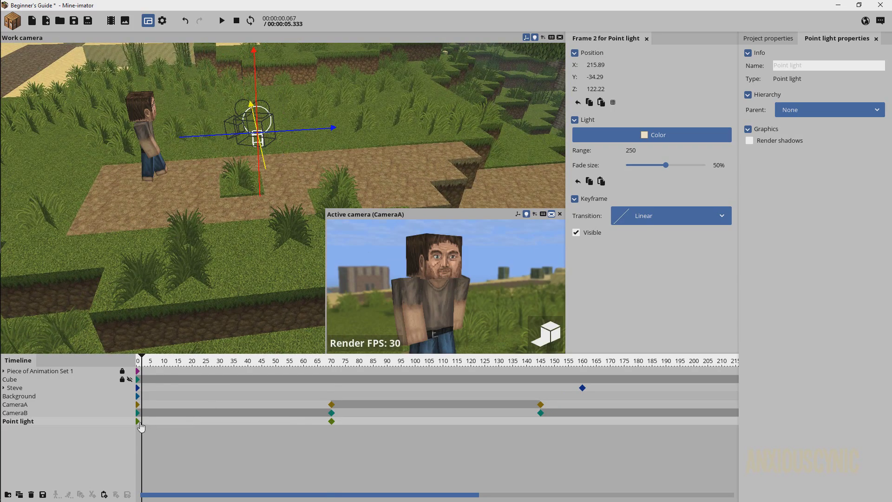
pyautogui.moveTo(413, 152); pyautogui.dragTo(307, 393)
pyautogui.click(331, 423)
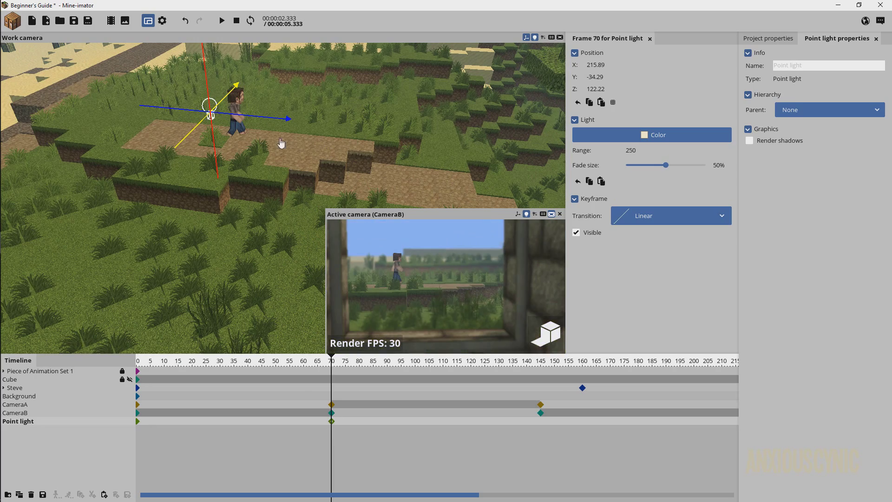
# Move the frame 70 point light forward along Steve's path to about Y 19, and preview the movement from frame 0
pyautogui.moveTo(269, 122); pyautogui.dragTo(344, 141)
pyautogui.moveTo(235, 362); pyautogui.dragTo(113, 360)
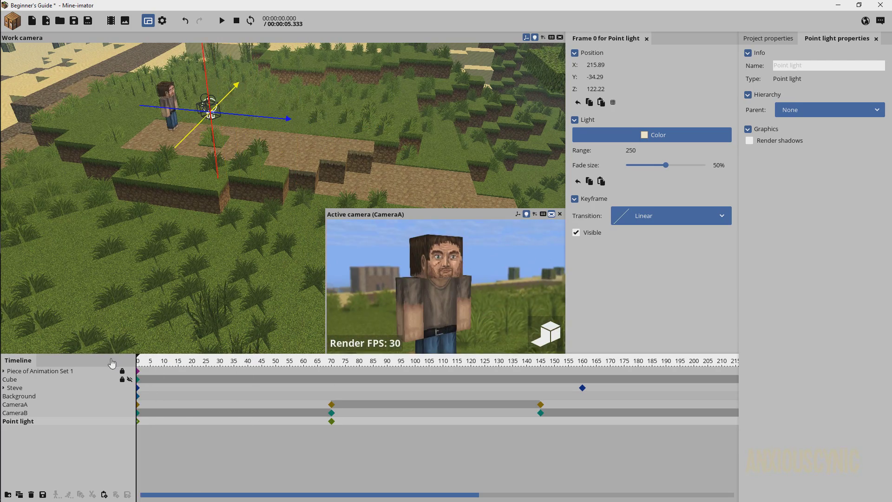
pyautogui.press('space')
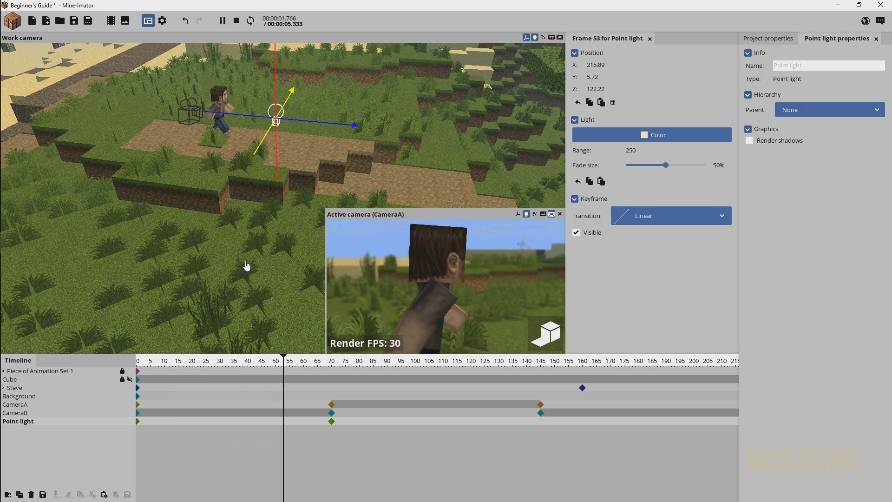
pyautogui.click(331, 421)
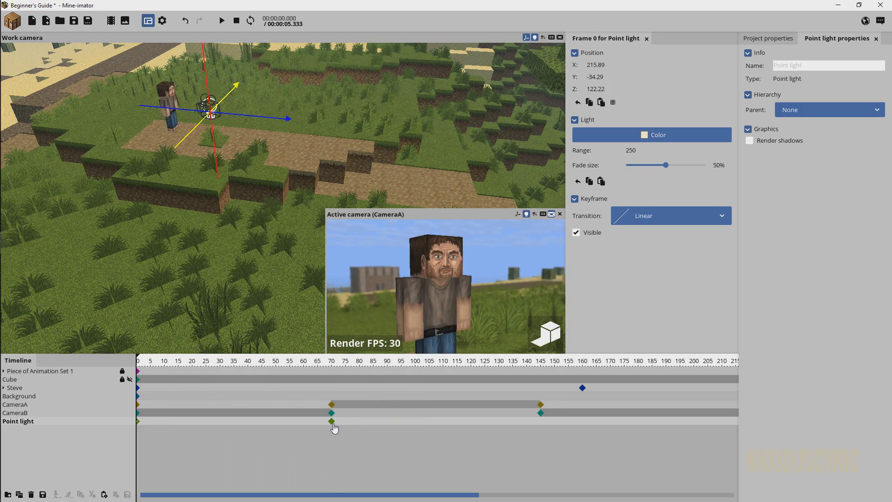
pyautogui.click(332, 362)
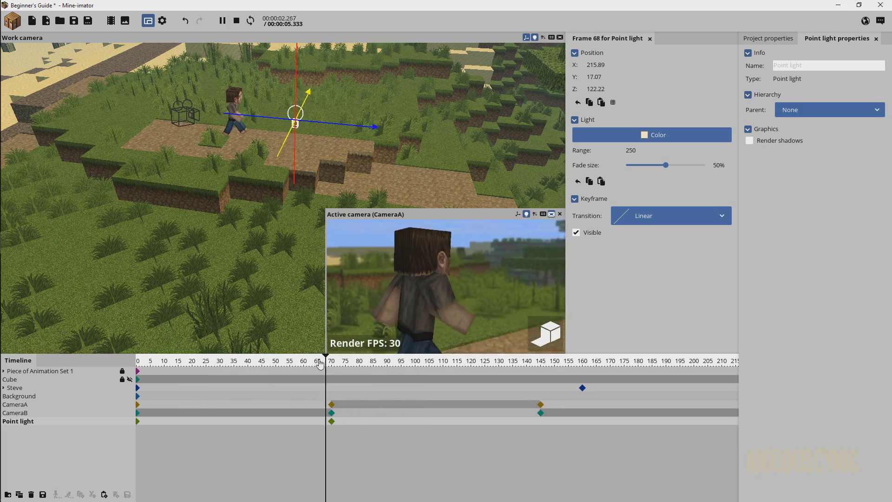
pyautogui.click(320, 364)
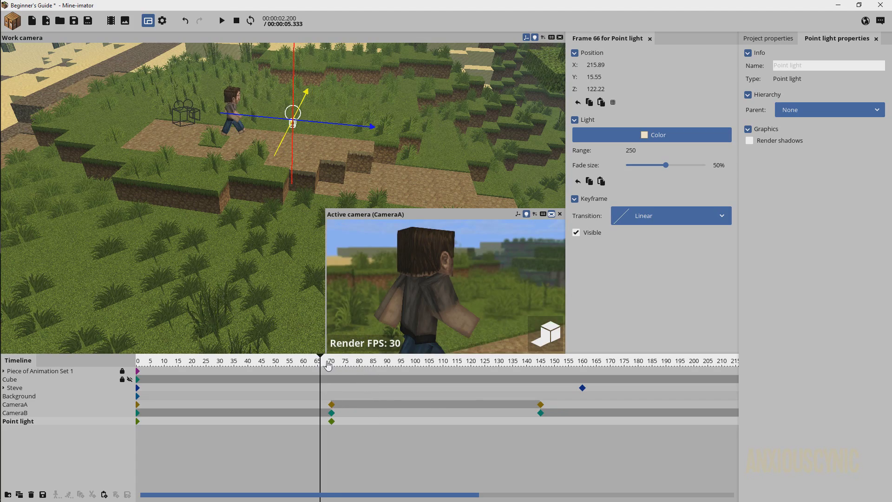
pyautogui.moveTo(327, 365); pyautogui.dragTo(333, 368)
# Set the transition of CameraA's frame 70 keyframe to Instant
pyautogui.click(331, 405)
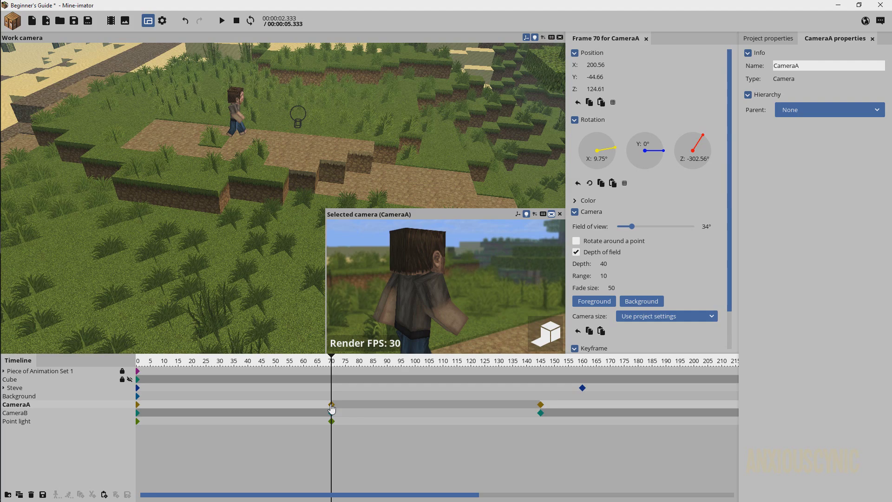
pyautogui.moveTo(728, 208); pyautogui.dragTo(738, 295)
pyautogui.click(654, 323)
pyautogui.click(653, 344)
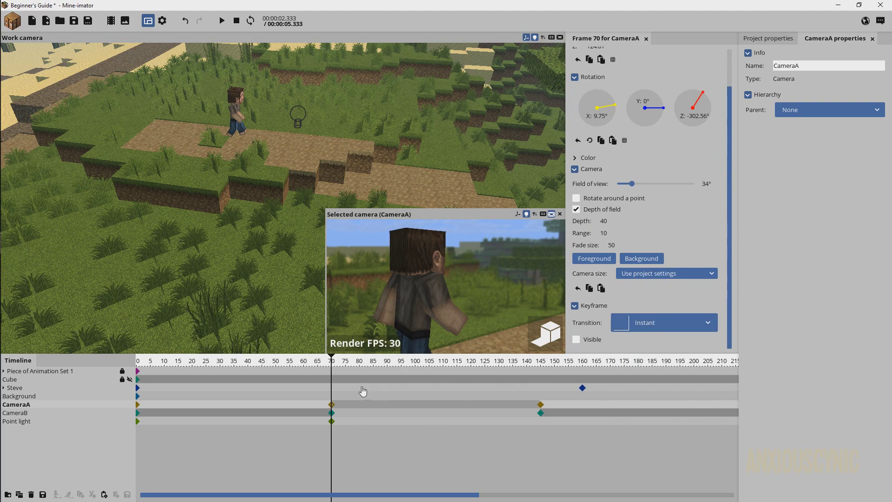
# Play back the camera cut around frame 70 and save the project
pyautogui.click(321, 366)
pyautogui.click(299, 364)
pyautogui.press('space')
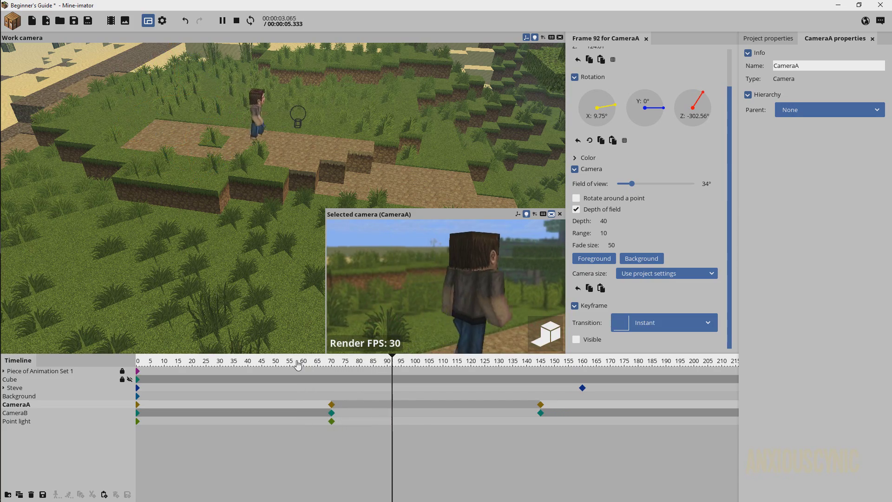
pyautogui.press('space')
pyautogui.click(315, 439)
pyautogui.press('space')
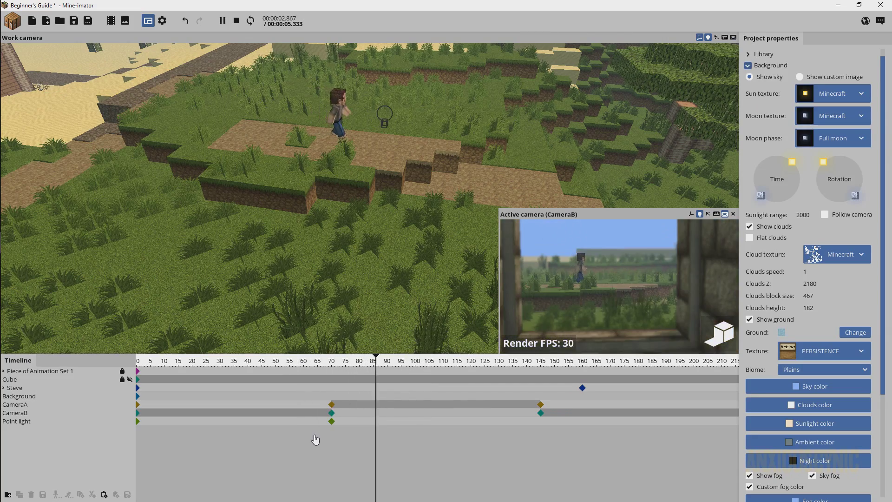
pyautogui.press('space')
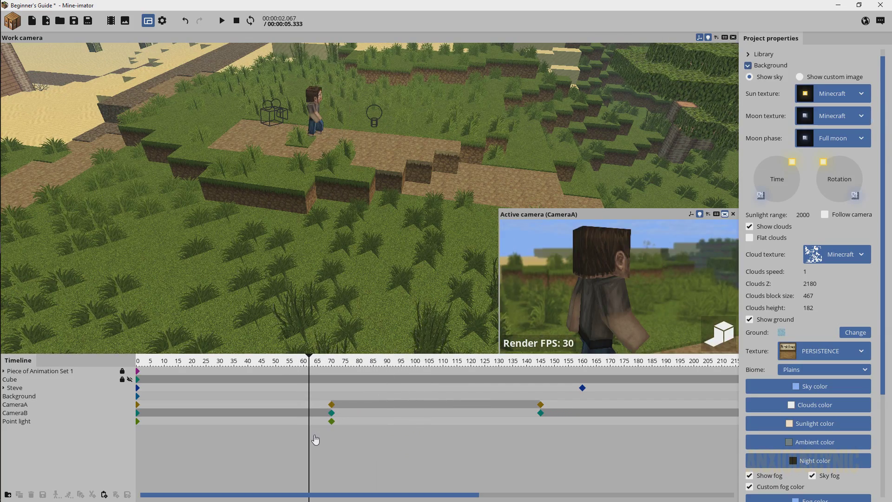
pyautogui.hotkey('ctrl', 's')
pyautogui.click(314, 366)
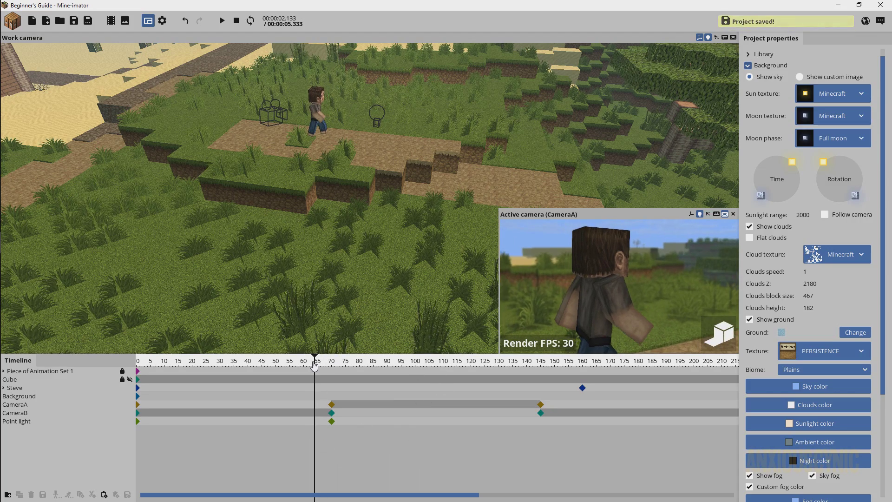
# Move the frame 70 point light off the path to about X 125, Y 49, and set its fade size to 100%
pyautogui.click(332, 423)
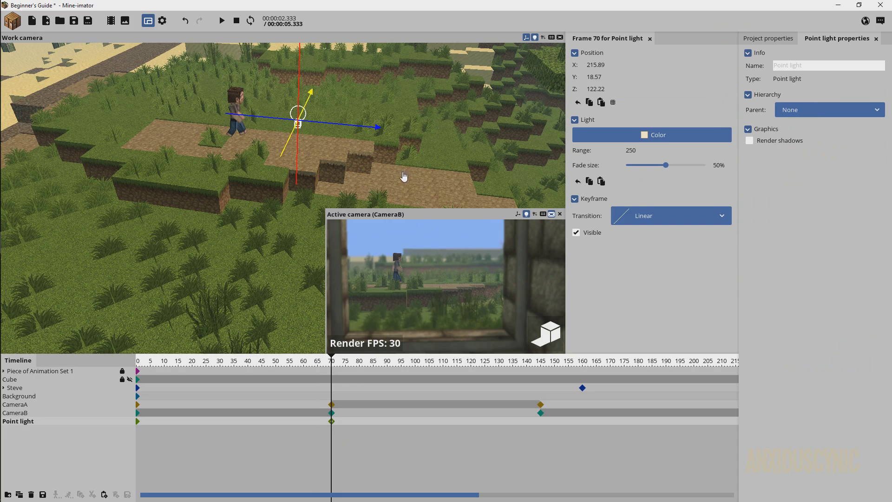
pyautogui.moveTo(412, 174); pyautogui.dragTo(367, 158)
pyautogui.moveTo(326, 101); pyautogui.dragTo(224, 187)
pyautogui.moveTo(216, 219); pyautogui.dragTo(313, 246)
pyautogui.moveTo(662, 169); pyautogui.dragTo(780, 174)
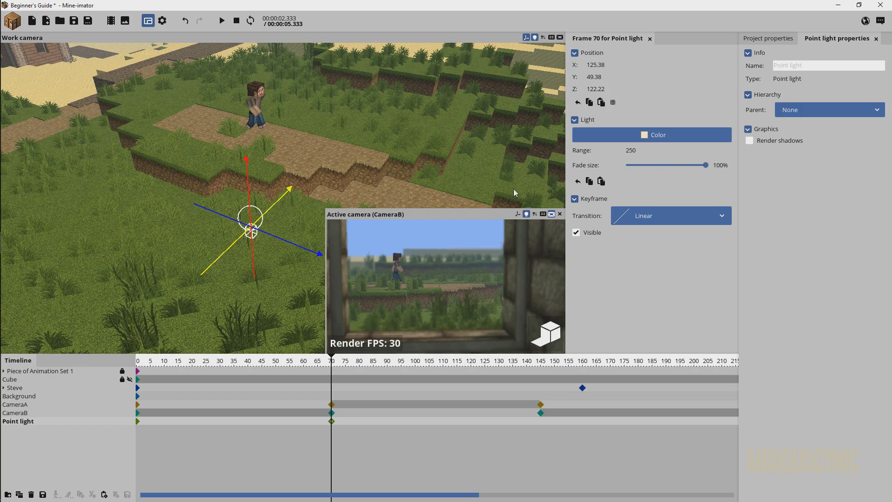
# Raise the frame 70 point light to about Z 146 and toggle its visibility to compare the lighting
pyautogui.moveTo(304, 200); pyautogui.dragTo(325, 171)
pyautogui.moveTo(244, 194); pyautogui.dragTo(244, 131)
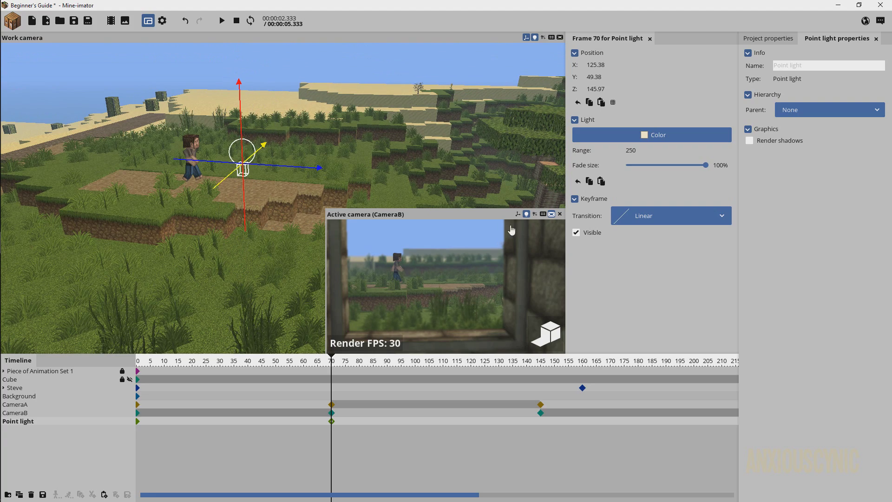
pyautogui.click(576, 232)
pyautogui.click(576, 232)
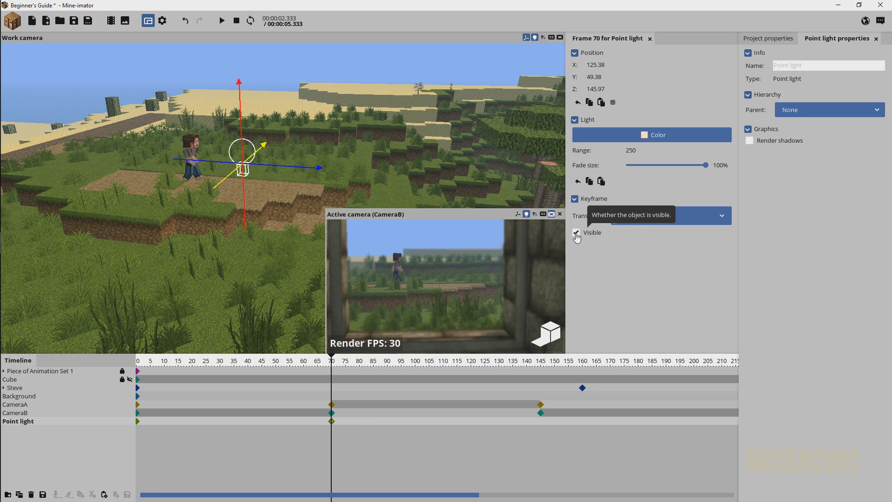
# Shift the frame 70 point light back behind Steve, to about X 126, Y -45
pyautogui.moveTo(183, 159); pyautogui.dragTo(45, 162)
pyautogui.moveTo(297, 137); pyautogui.dragTo(260, 134, button='right')
pyautogui.moveTo(258, 123); pyautogui.dragTo(264, 142)
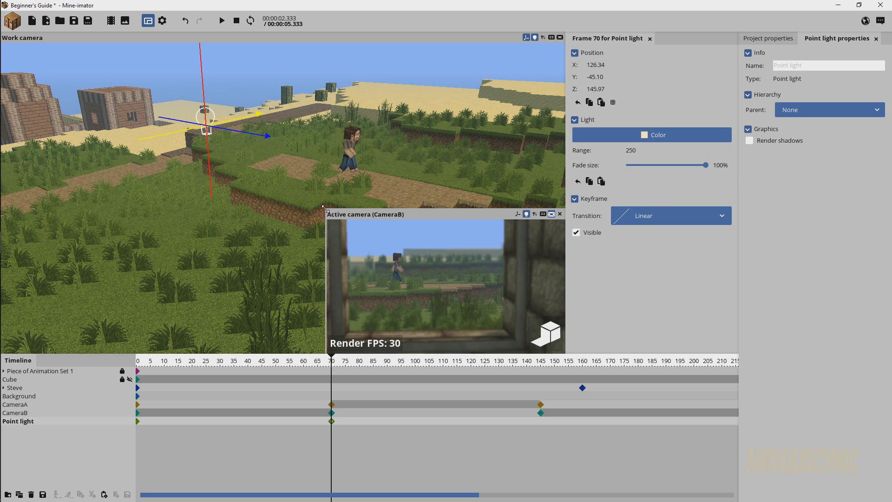
# Enlarge the CameraB preview and compare the scene with the point light hidden and shown
pyautogui.moveTo(323, 208); pyautogui.dragTo(167, 107)
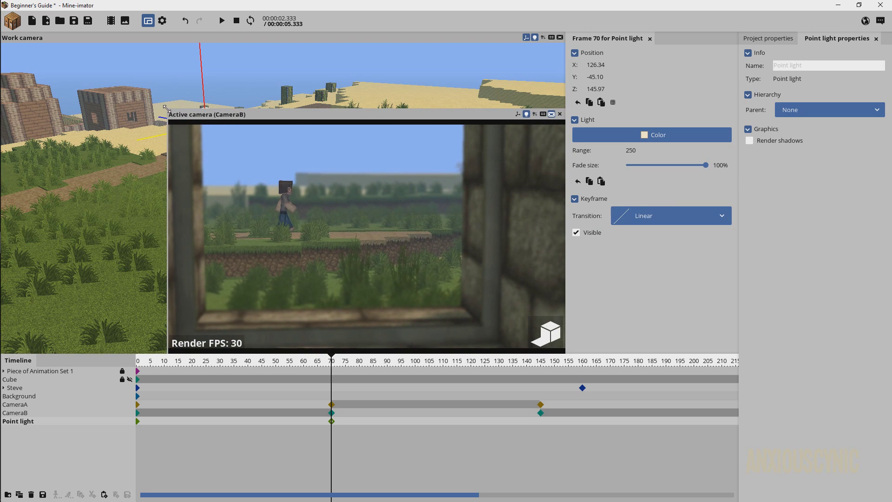
pyautogui.click(576, 234)
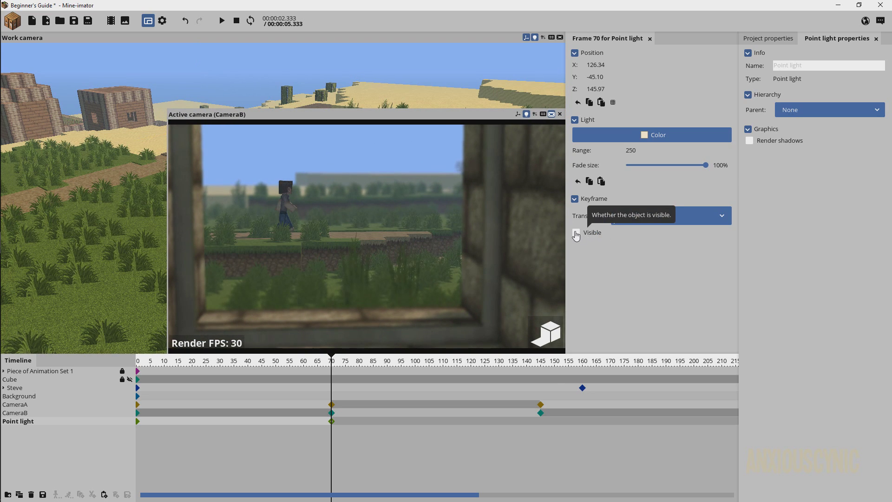
pyautogui.click(575, 233)
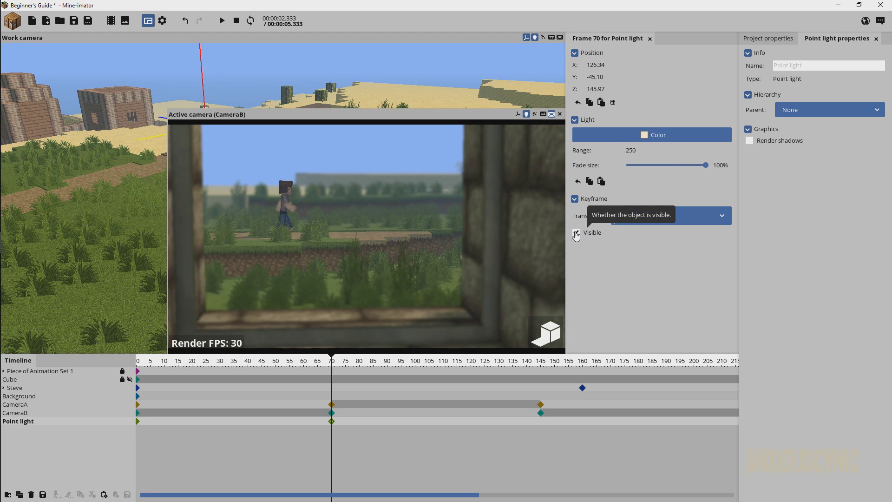
pyautogui.click(576, 234)
pyautogui.click(576, 233)
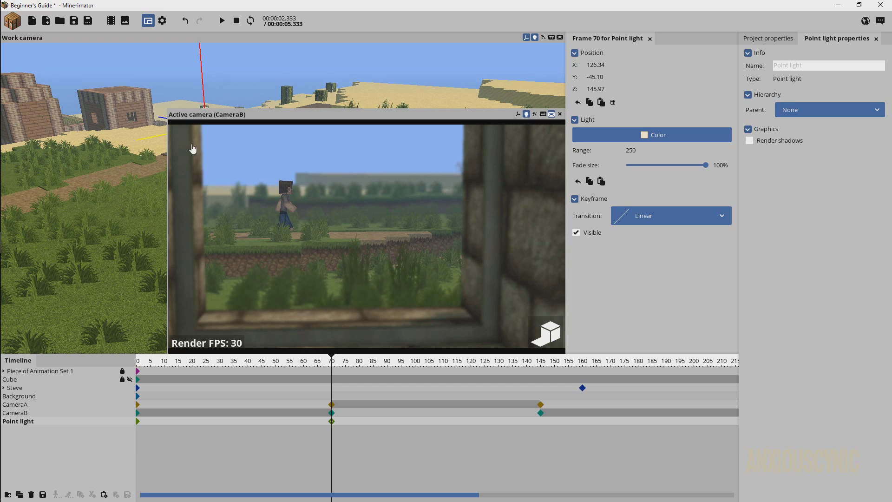
pyautogui.moveTo(168, 110); pyautogui.dragTo(312, 201)
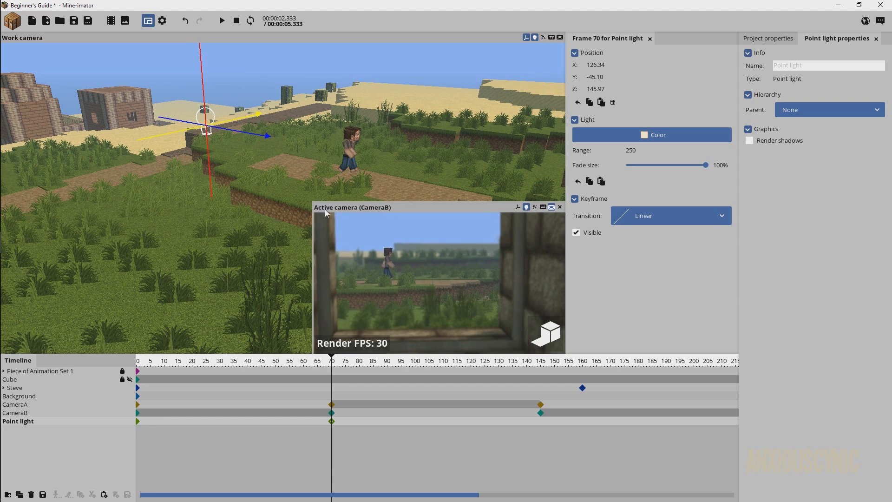
# Add a point light keyframe at frame 145 and set the light's frame 70 keyframe transition to Instant
pyautogui.moveTo(346, 367); pyautogui.dragTo(533, 374)
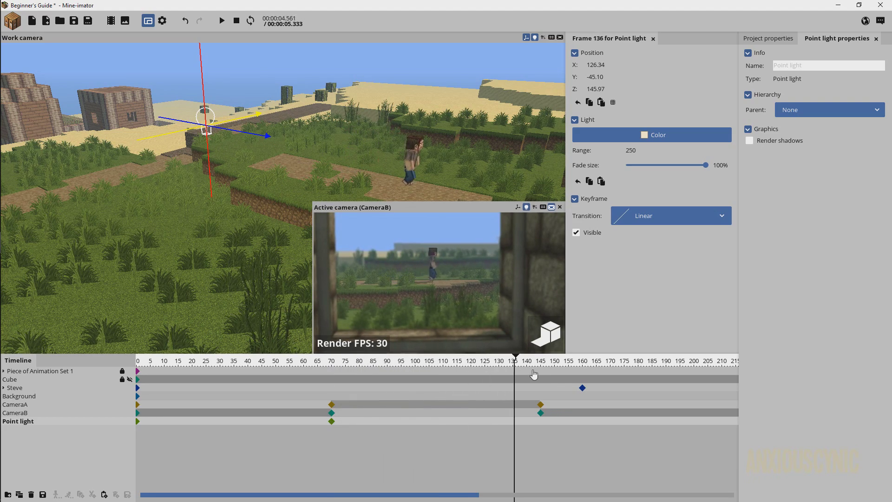
pyautogui.click(540, 422)
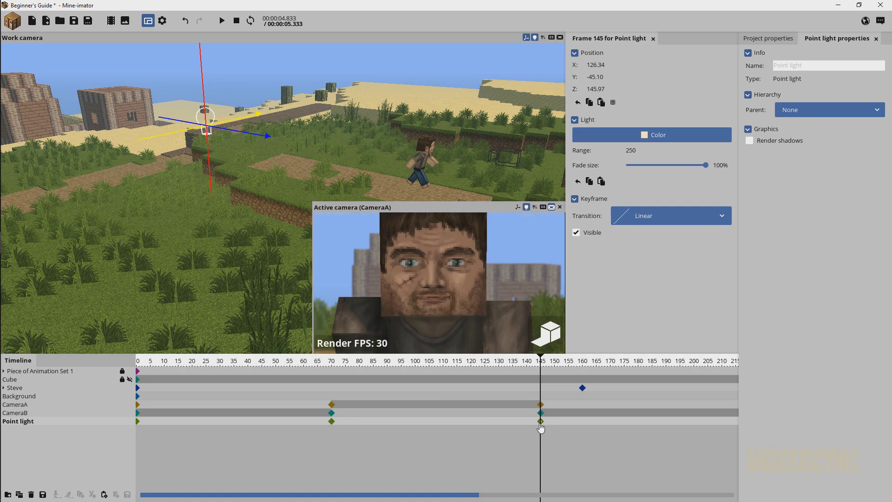
pyautogui.click(331, 421)
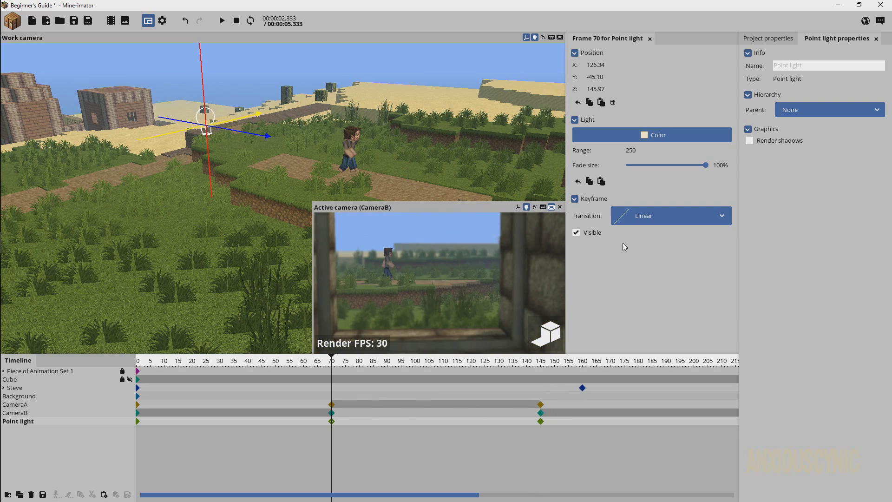
pyautogui.click(641, 216)
pyautogui.click(660, 243)
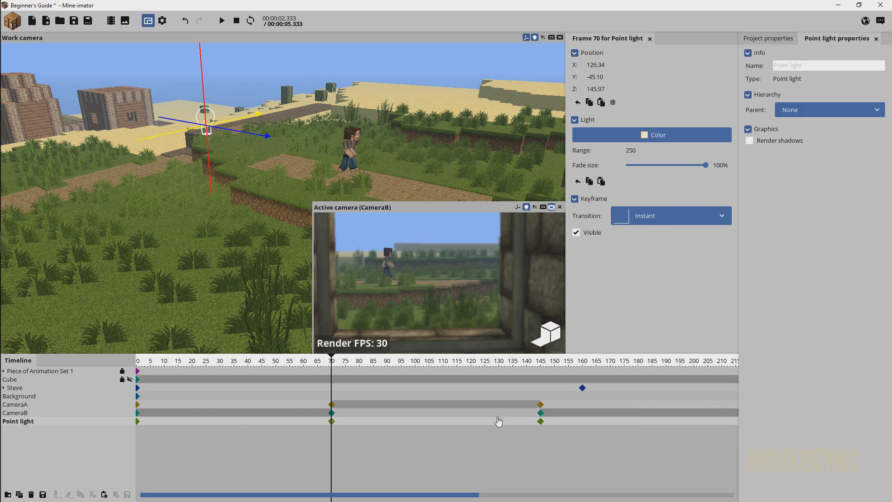
# Move the frame 145 point light near CameraA in front of Steve, to about X 262, Y 68, Z 120
pyautogui.moveTo(308, 363); pyautogui.dragTo(541, 424)
pyautogui.moveTo(374, 159); pyautogui.dragTo(316, 140, button='right')
pyautogui.moveTo(188, 120); pyautogui.dragTo(440, 160)
pyautogui.moveTo(460, 124); pyautogui.dragTo(556, 150)
pyautogui.moveTo(282, 197)
pyautogui.mouseDown(button='right')
pyautogui.moveTo(307, 219)
pyautogui.moveTo(287, 186)
pyautogui.mouseUp(button='right')
pyautogui.moveTo(321, 101); pyautogui.dragTo(420, 147)
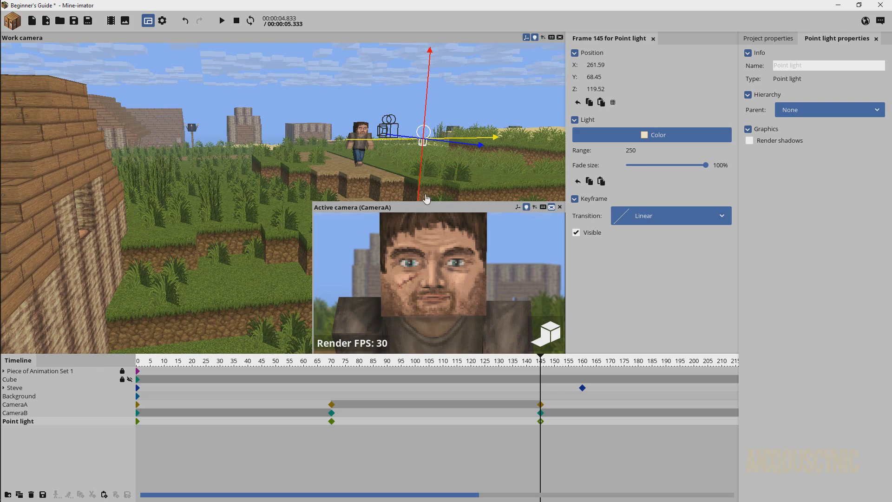
# Save the project and play back the animation to check the light's jumps between camera shots
pyautogui.hotkey('ctrl', 's')
pyautogui.moveTo(464, 364); pyautogui.dragTo(315, 370)
pyautogui.press('space')
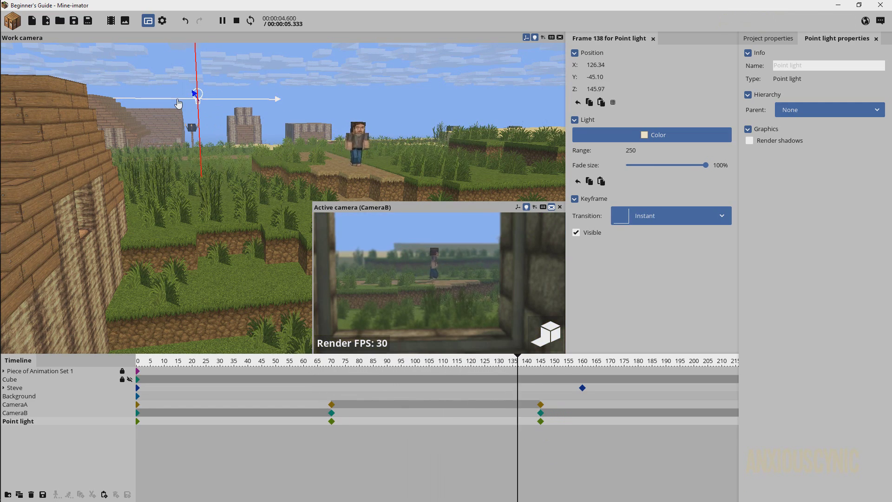
pyautogui.press('space')
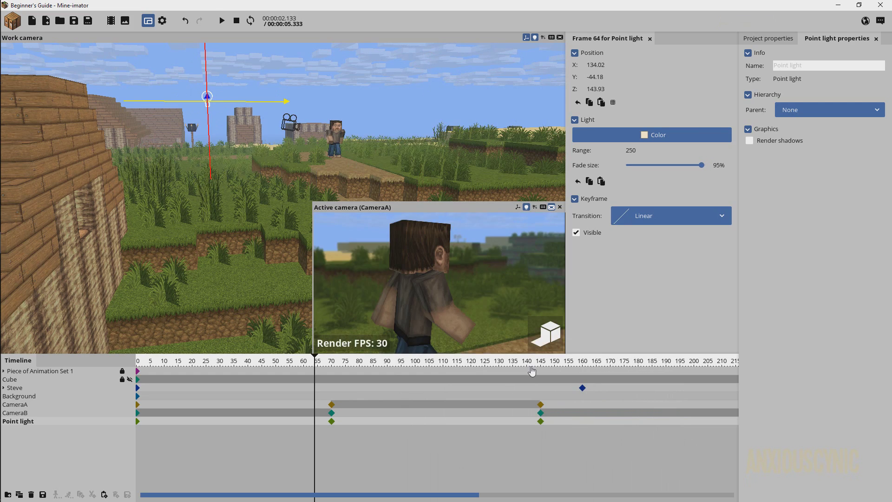
pyautogui.moveTo(528, 365); pyautogui.dragTo(340, 364)
pyautogui.press('space')
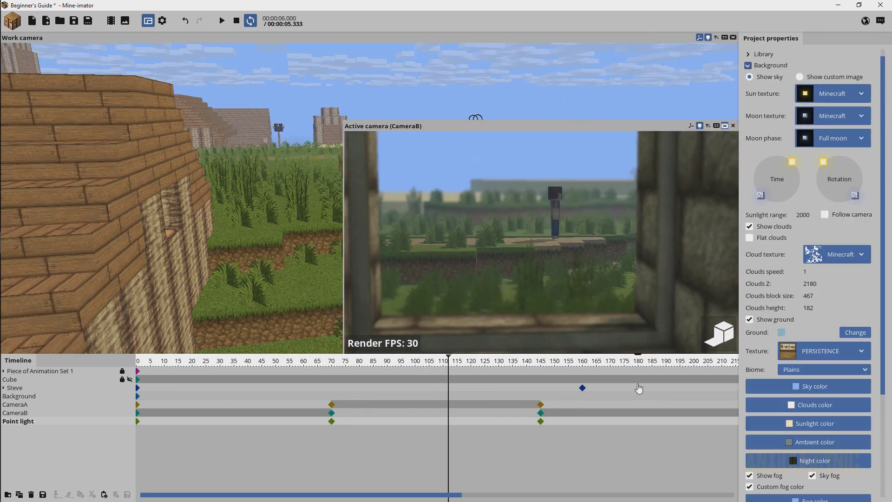
# Add a keyframe for Steve at frame 180 and play the animation from the start
pyautogui.click(639, 388)
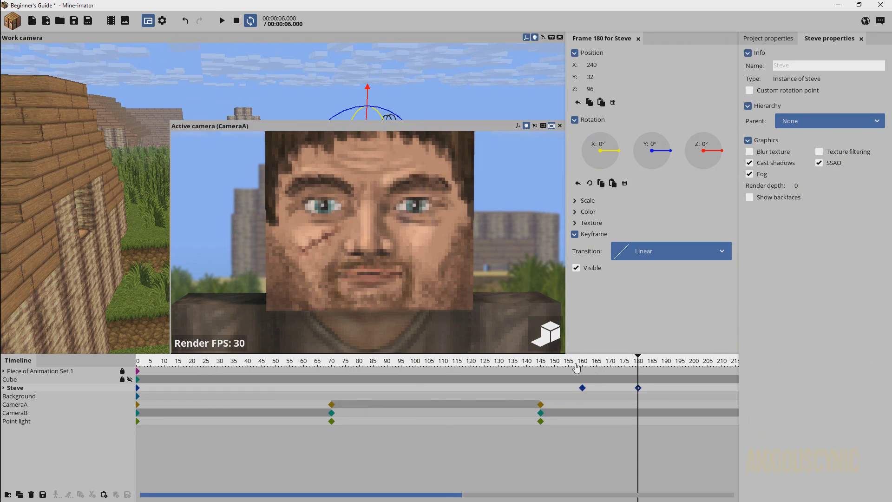
pyautogui.moveTo(531, 362); pyautogui.dragTo(85, 349)
pyautogui.press('space')
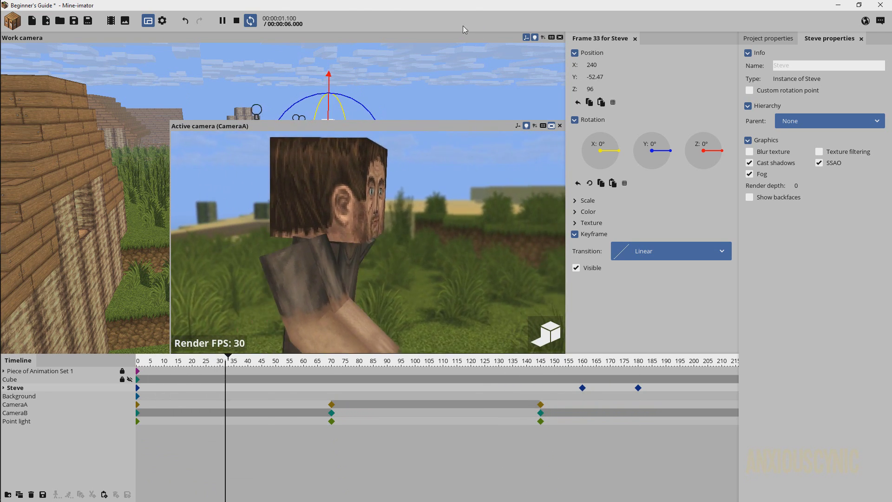
pyautogui.click(236, 21)
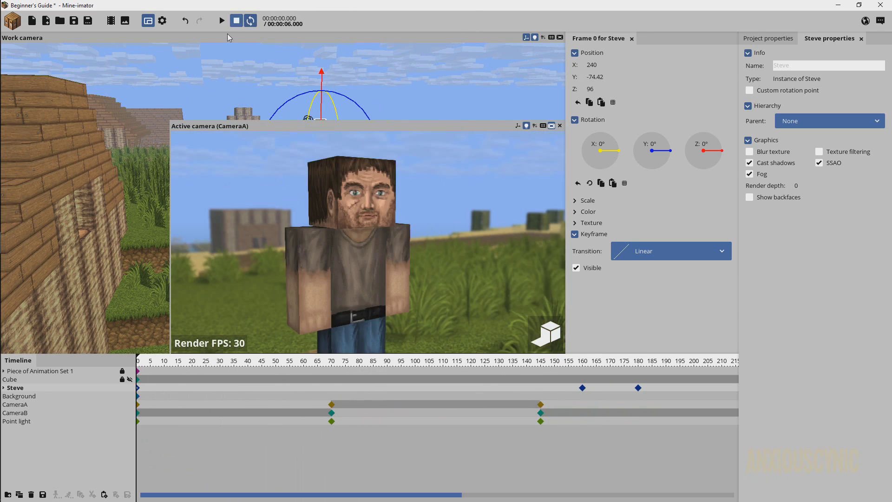
# Go to frame 43, open the Render settings and review the spot light buffer size options
pyautogui.moveTo(344, 364); pyautogui.dragTo(258, 364)
pyautogui.click(162, 21)
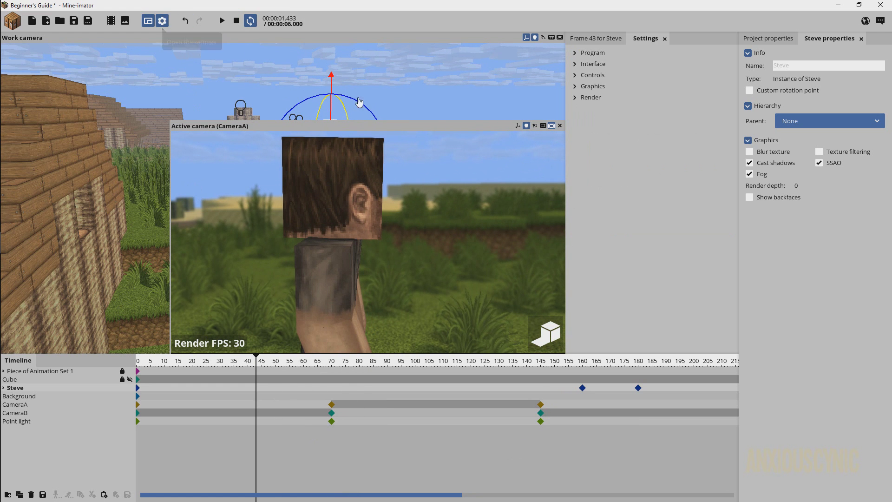
pyautogui.click(590, 100)
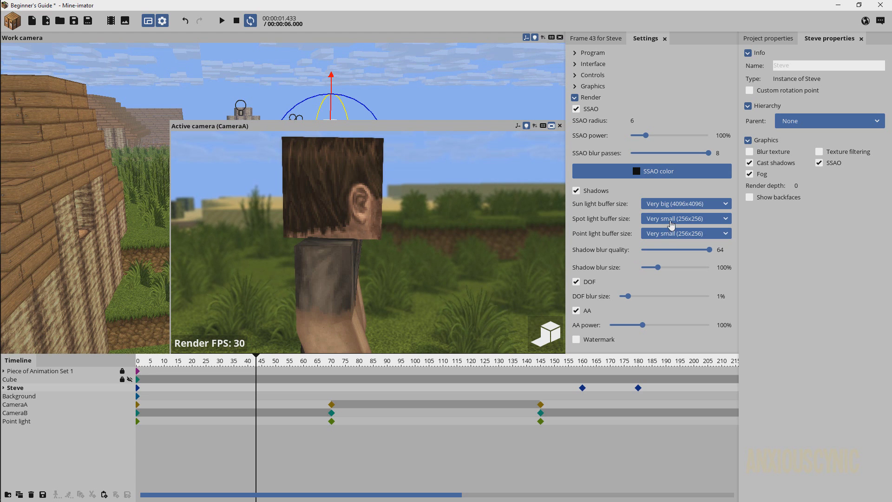
pyautogui.click(670, 221)
pyautogui.click(670, 221)
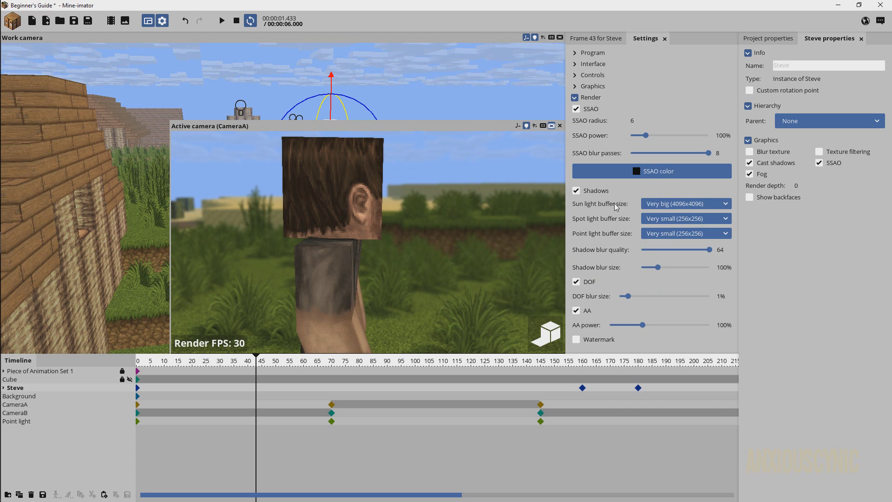
# Review the sun light buffer size options and try Big (2048x2048) for the point light buffer before restoring Very small (256x256)
pyautogui.click(665, 208)
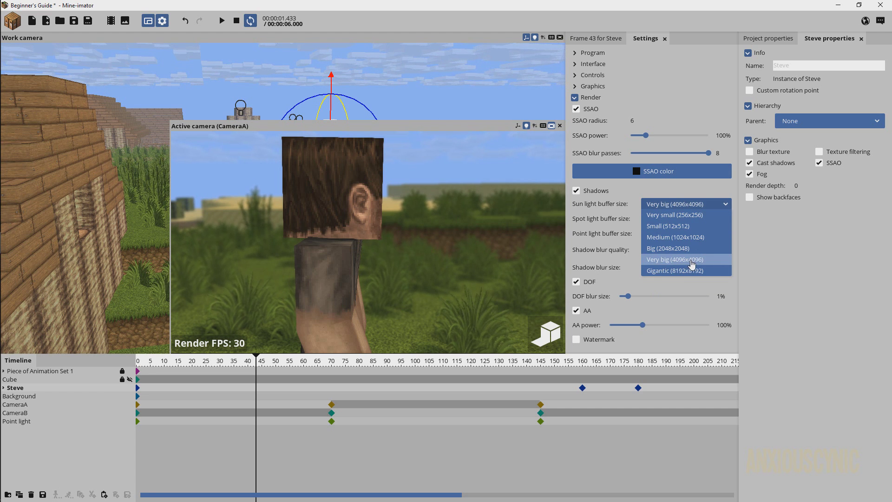
pyautogui.click(676, 205)
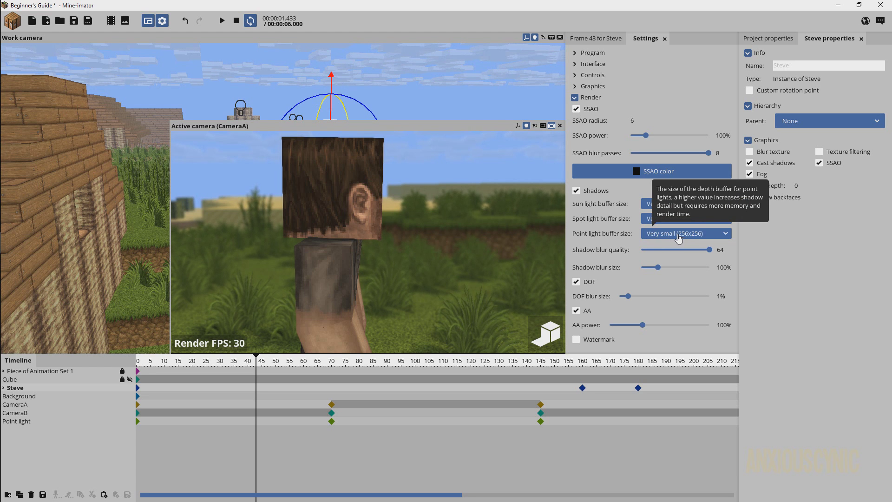
pyautogui.click(679, 237)
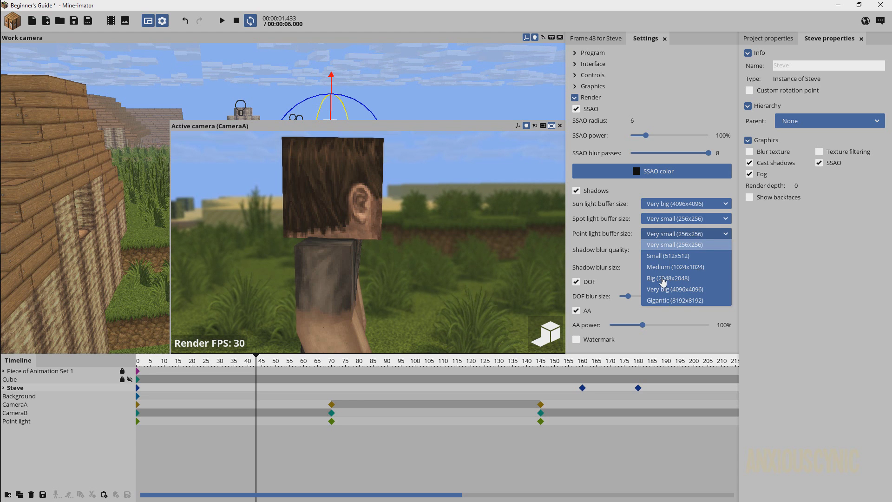
pyautogui.click(663, 279)
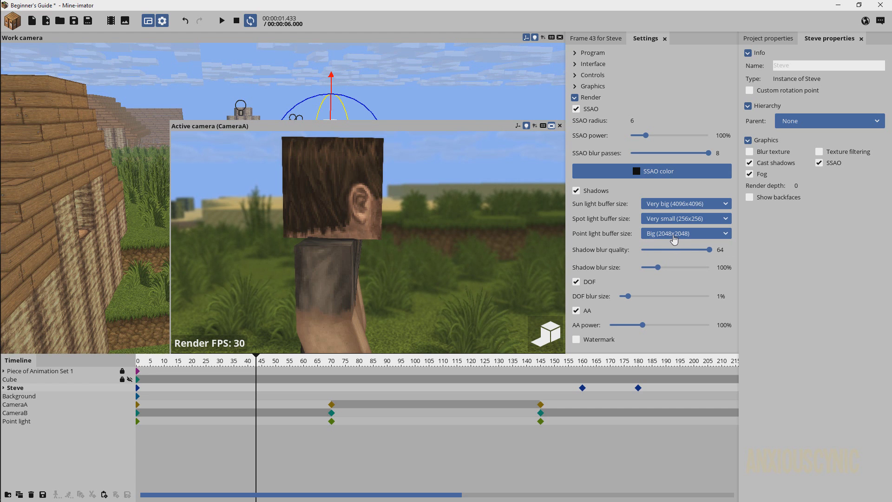
pyautogui.click(660, 237)
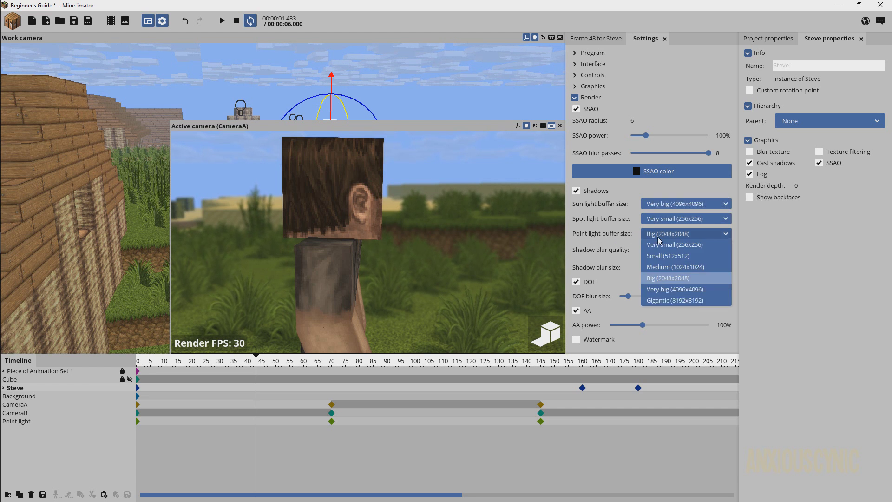
pyautogui.click(663, 248)
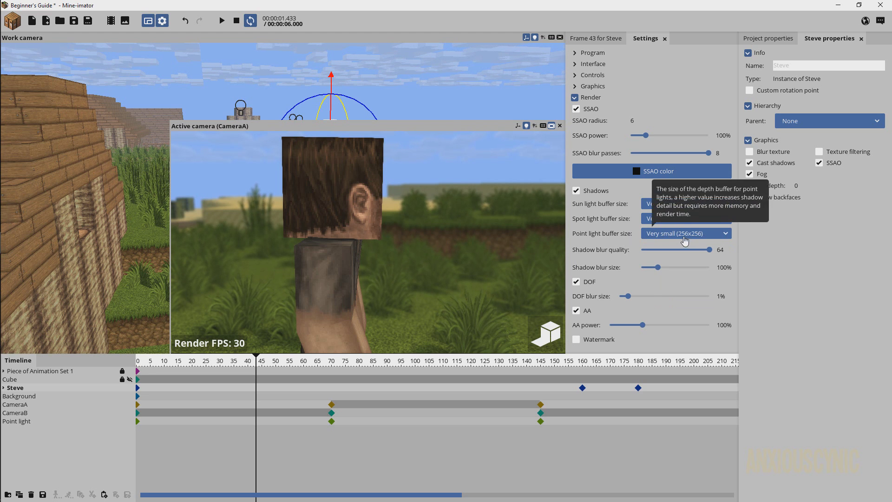
pyautogui.click(684, 237)
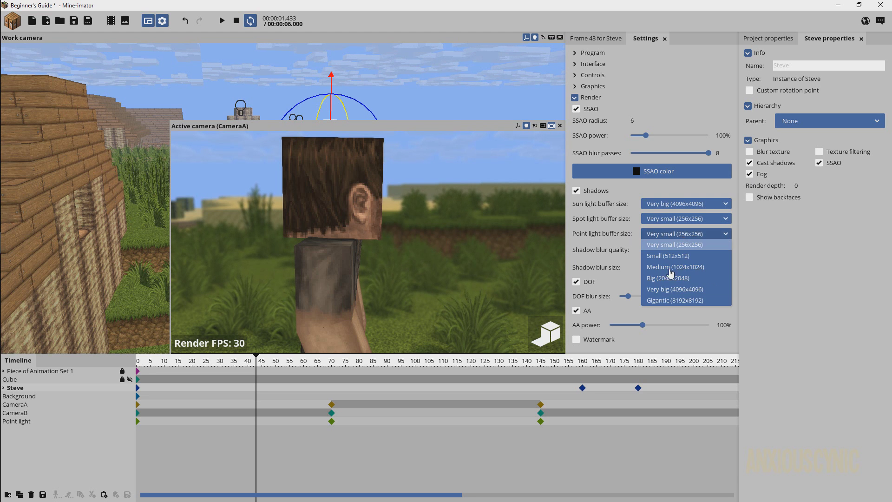
pyautogui.click(668, 243)
# Close the Settings and Steve's frame editor, play the animation from the start and stop it
pyautogui.click(664, 39)
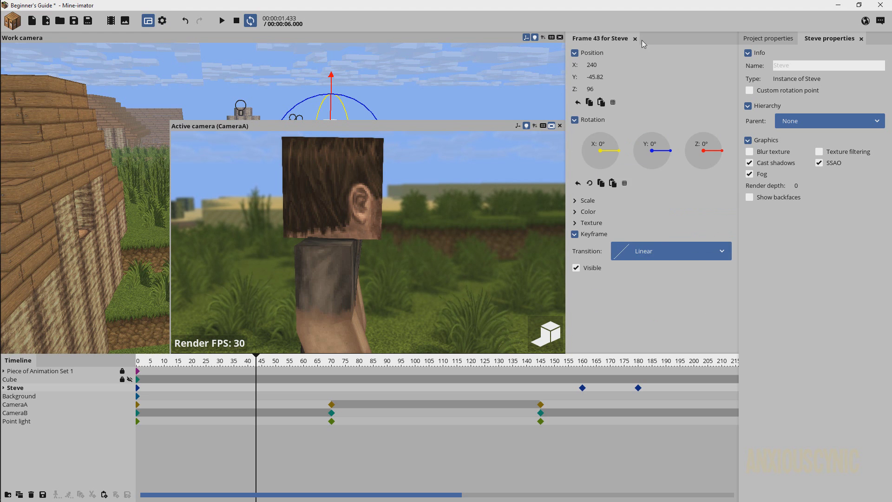
pyautogui.click(635, 39)
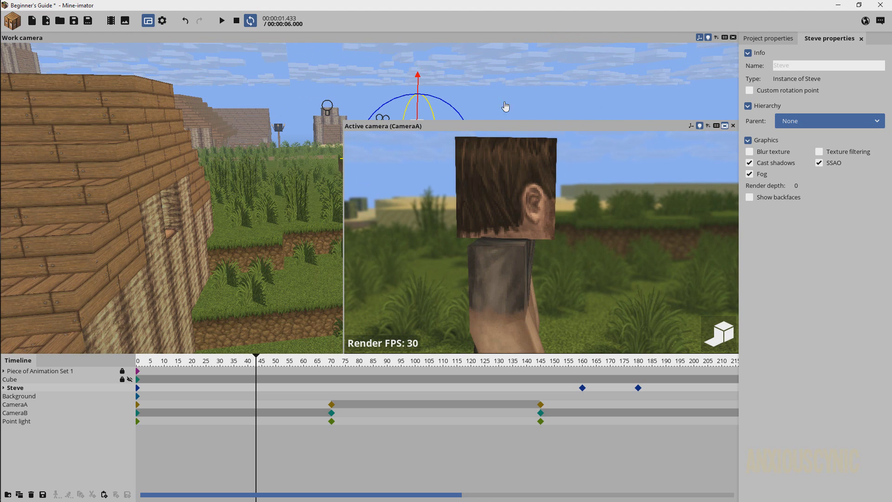
pyautogui.click(236, 21)
pyautogui.click(222, 21)
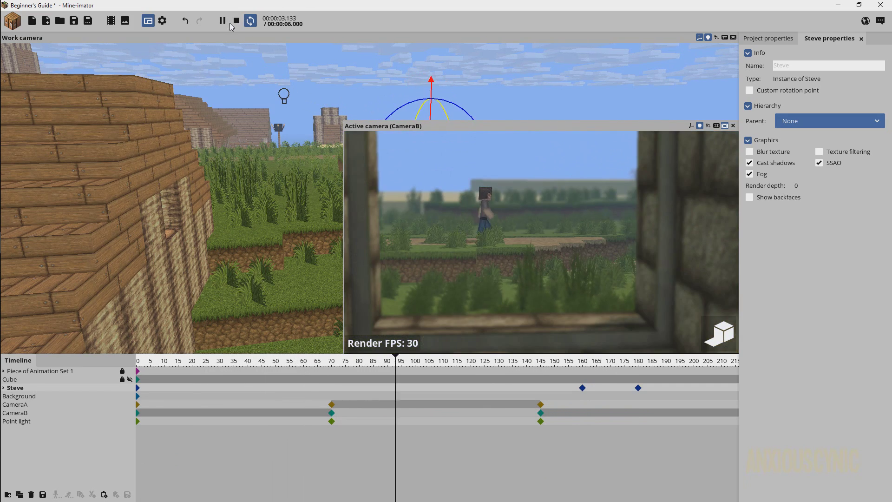
pyautogui.click(236, 22)
# Play the animation with the point light hidden, show the light again and replay to compare the lighting
pyautogui.moveTo(123, 423)
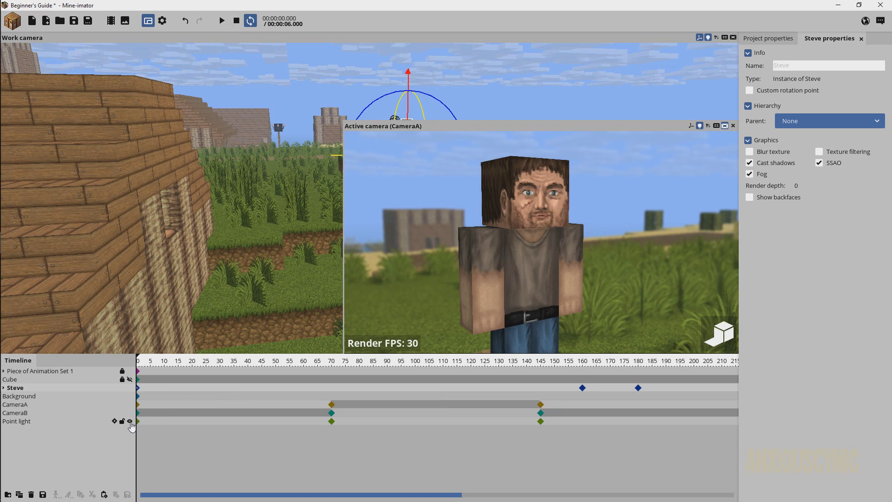
pyautogui.click(129, 421)
pyautogui.press('space')
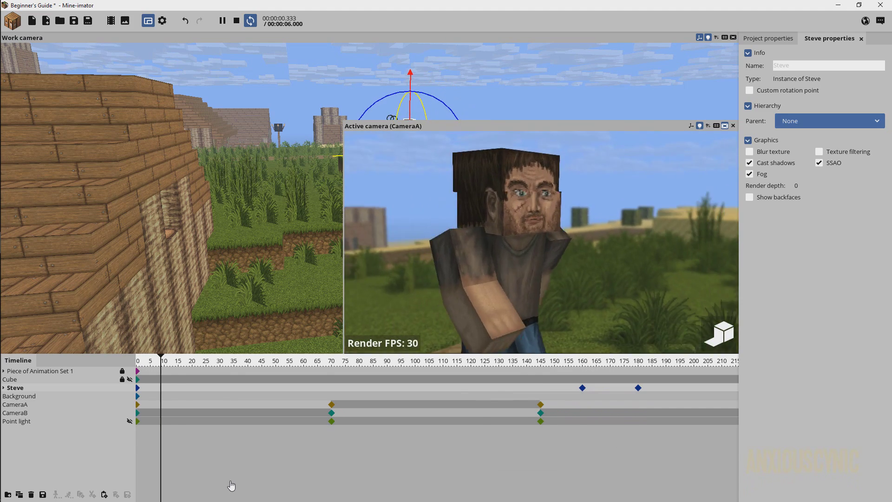
pyautogui.press('space')
pyautogui.click(130, 421)
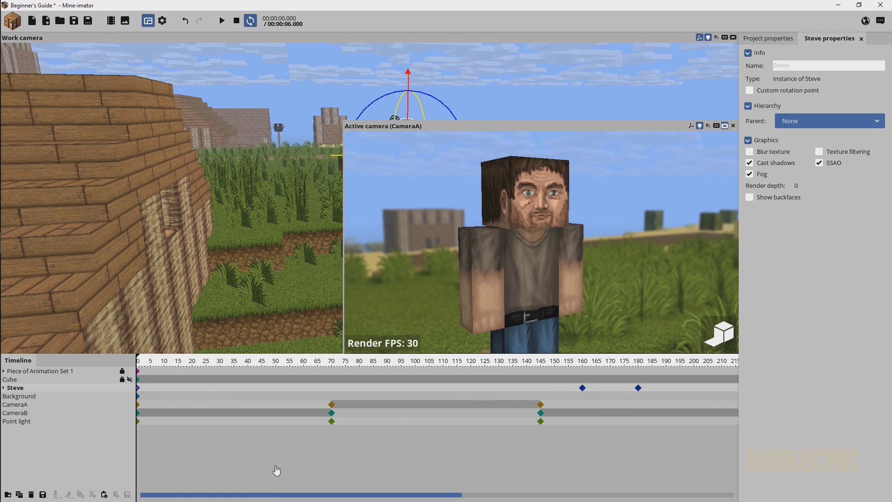
pyautogui.press('space')
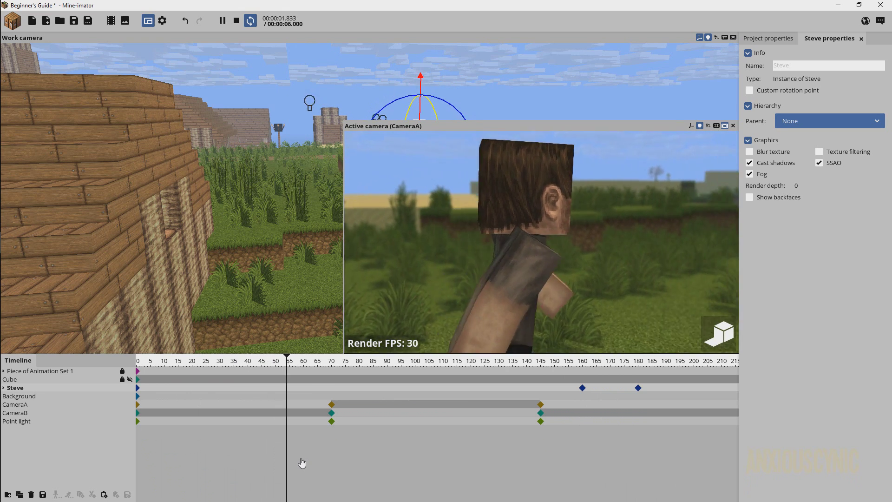
pyautogui.press('space')
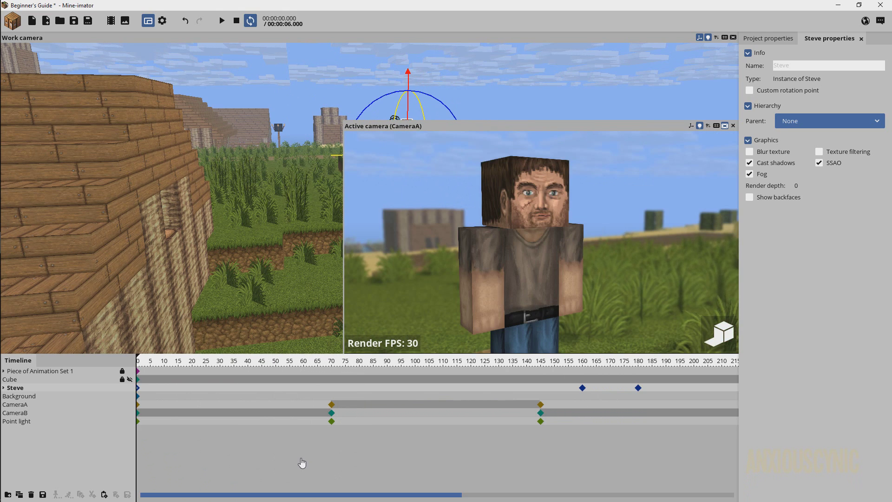